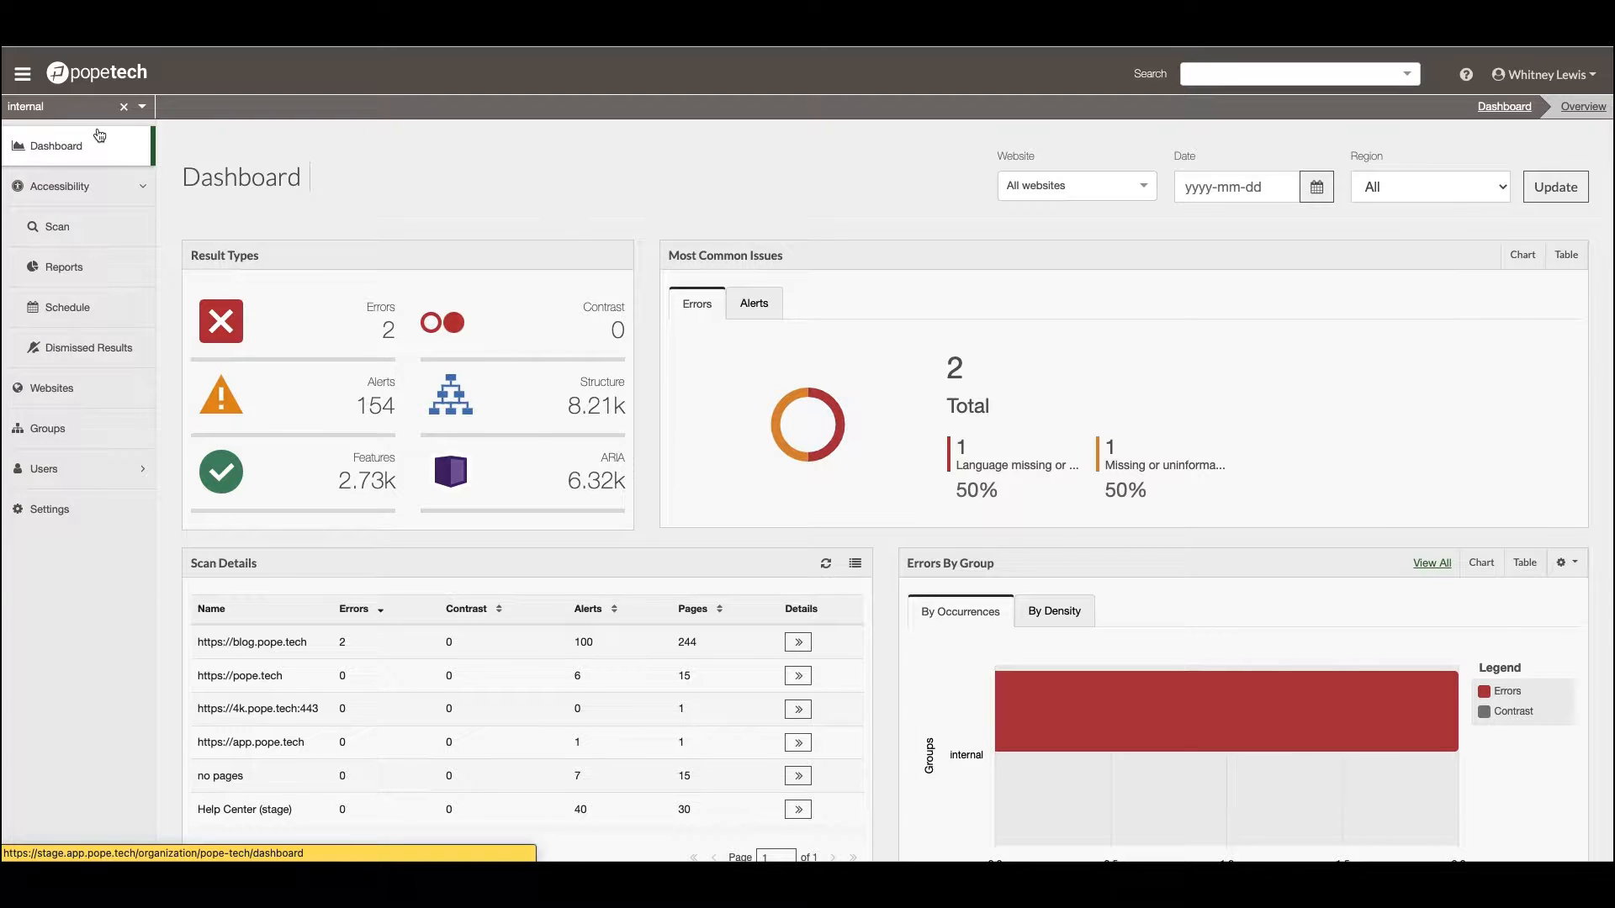
Step: Open the accessibility reports page with the criteria for a new report
click(134, 188)
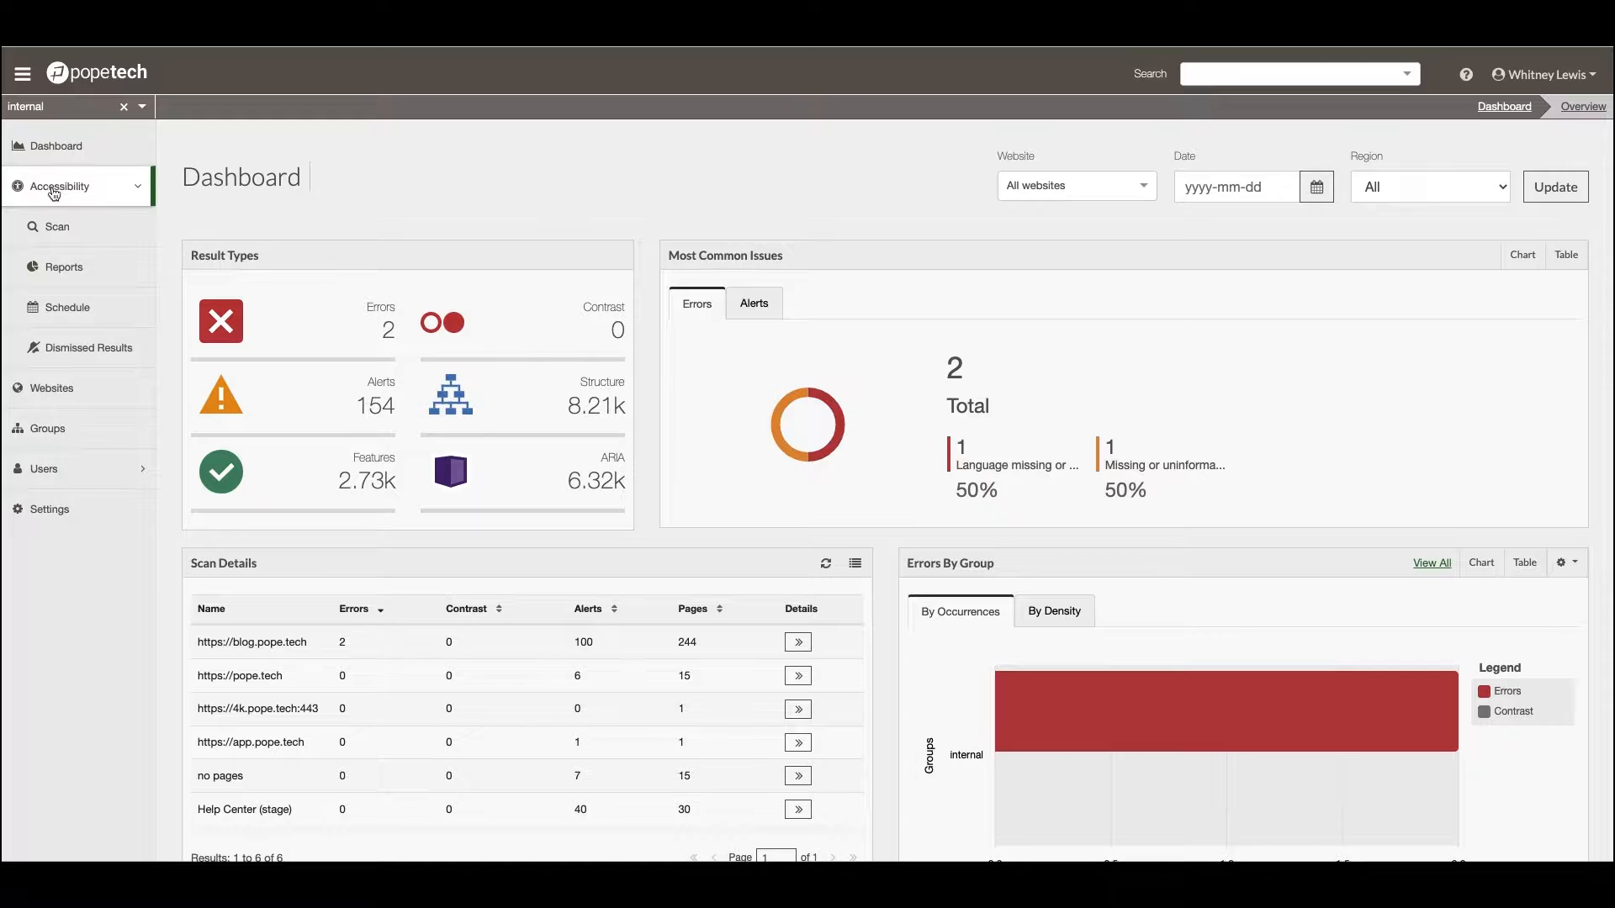
click(80, 269)
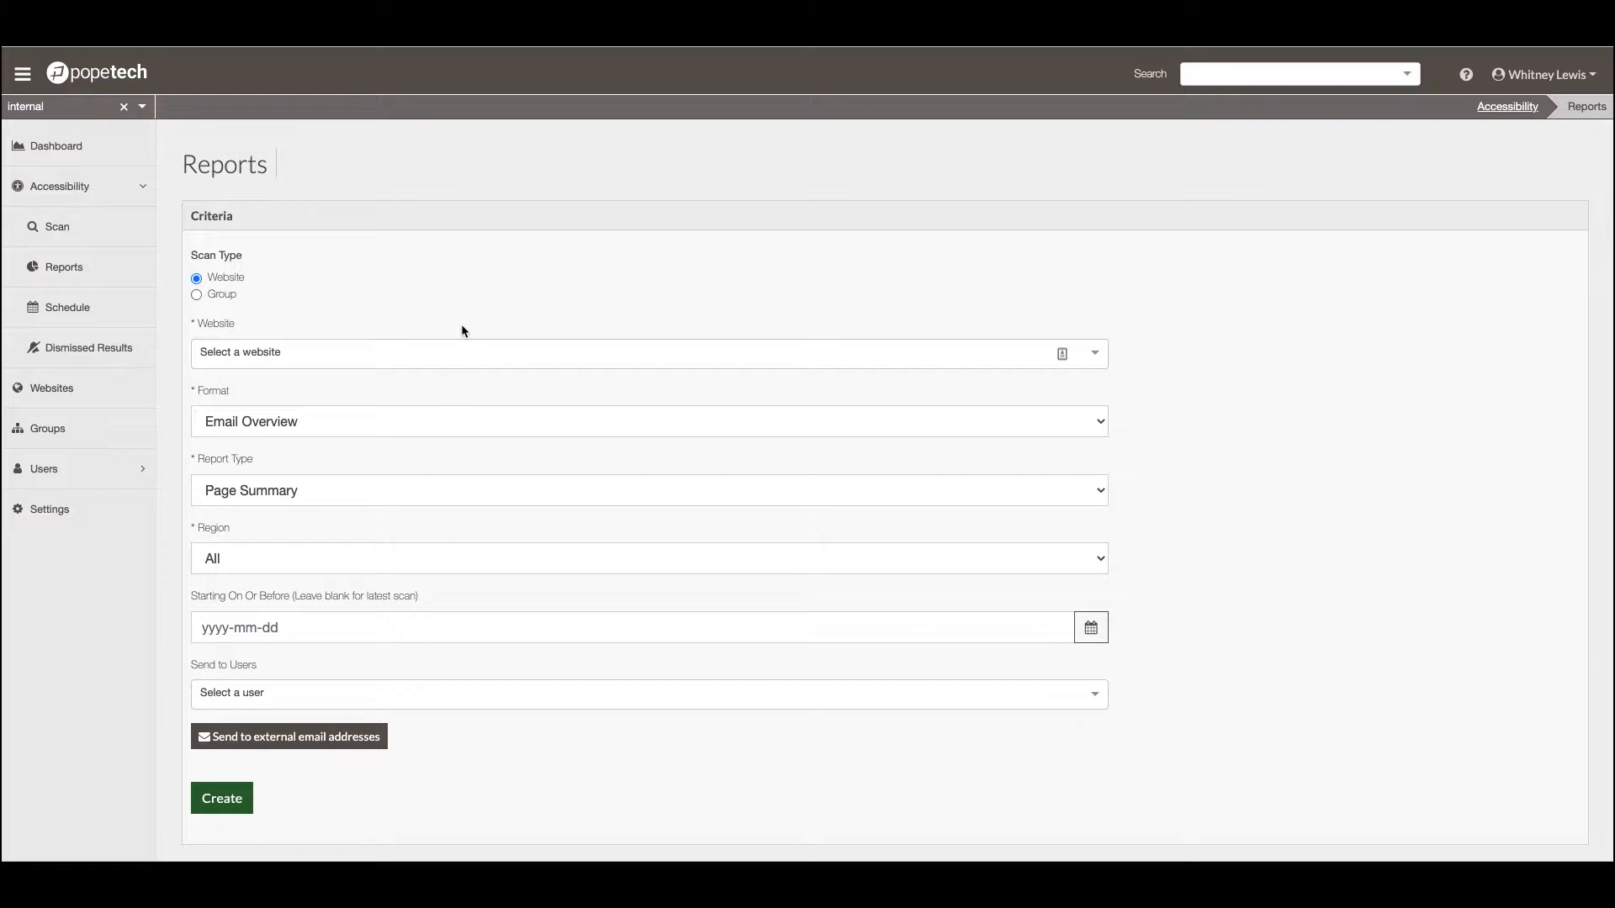
scroll(389, 263, down, 1)
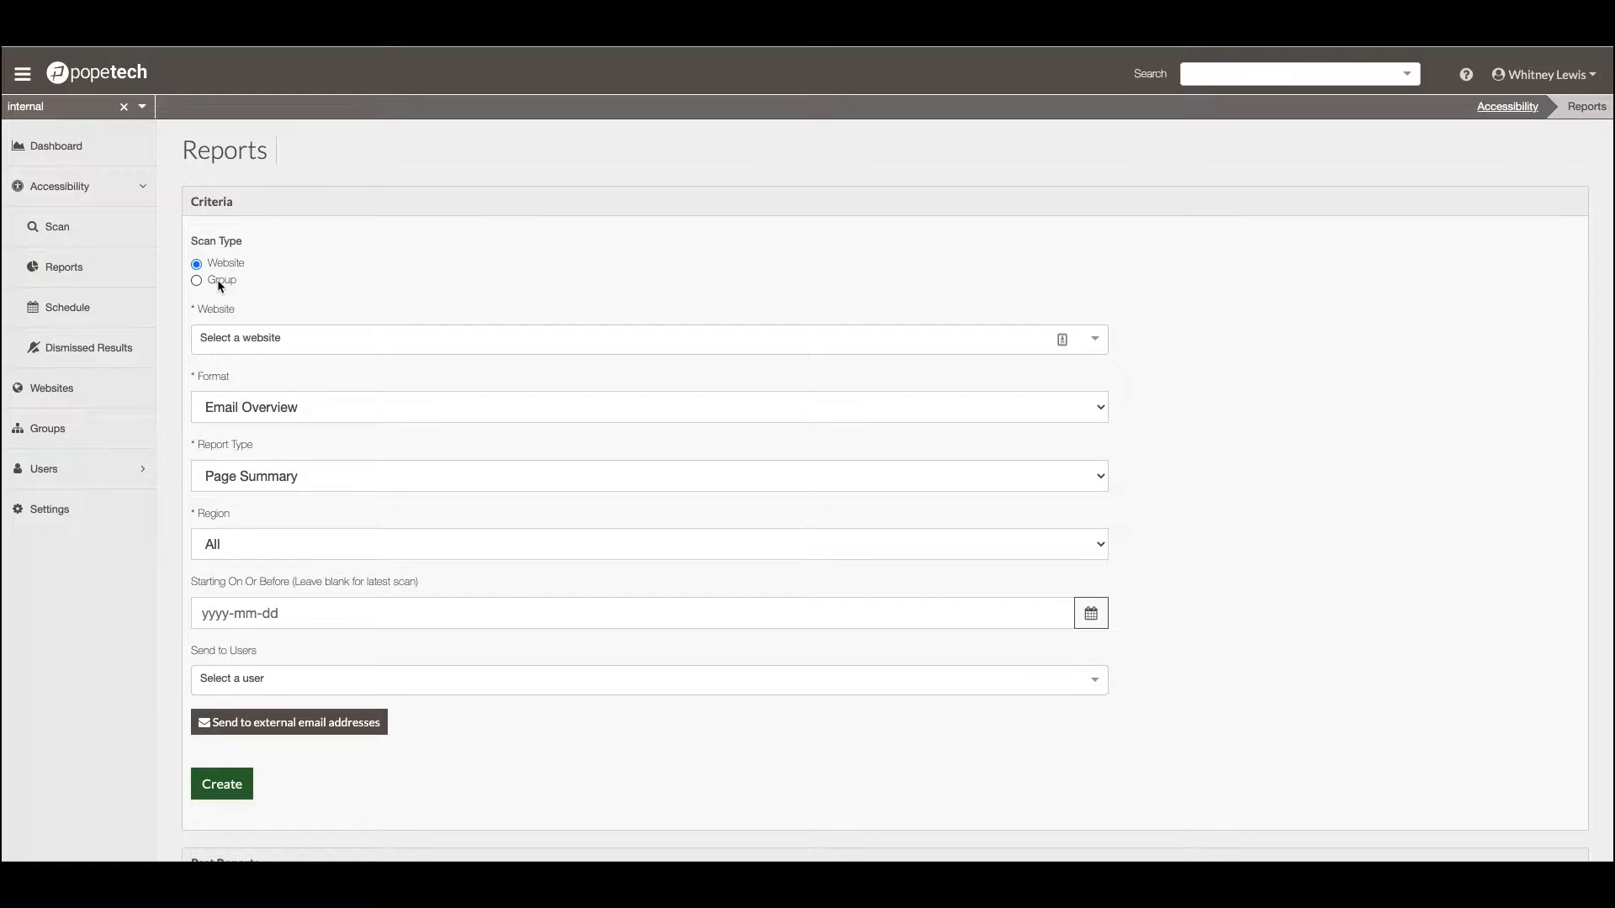
click(330, 337)
click(322, 371)
click(351, 339)
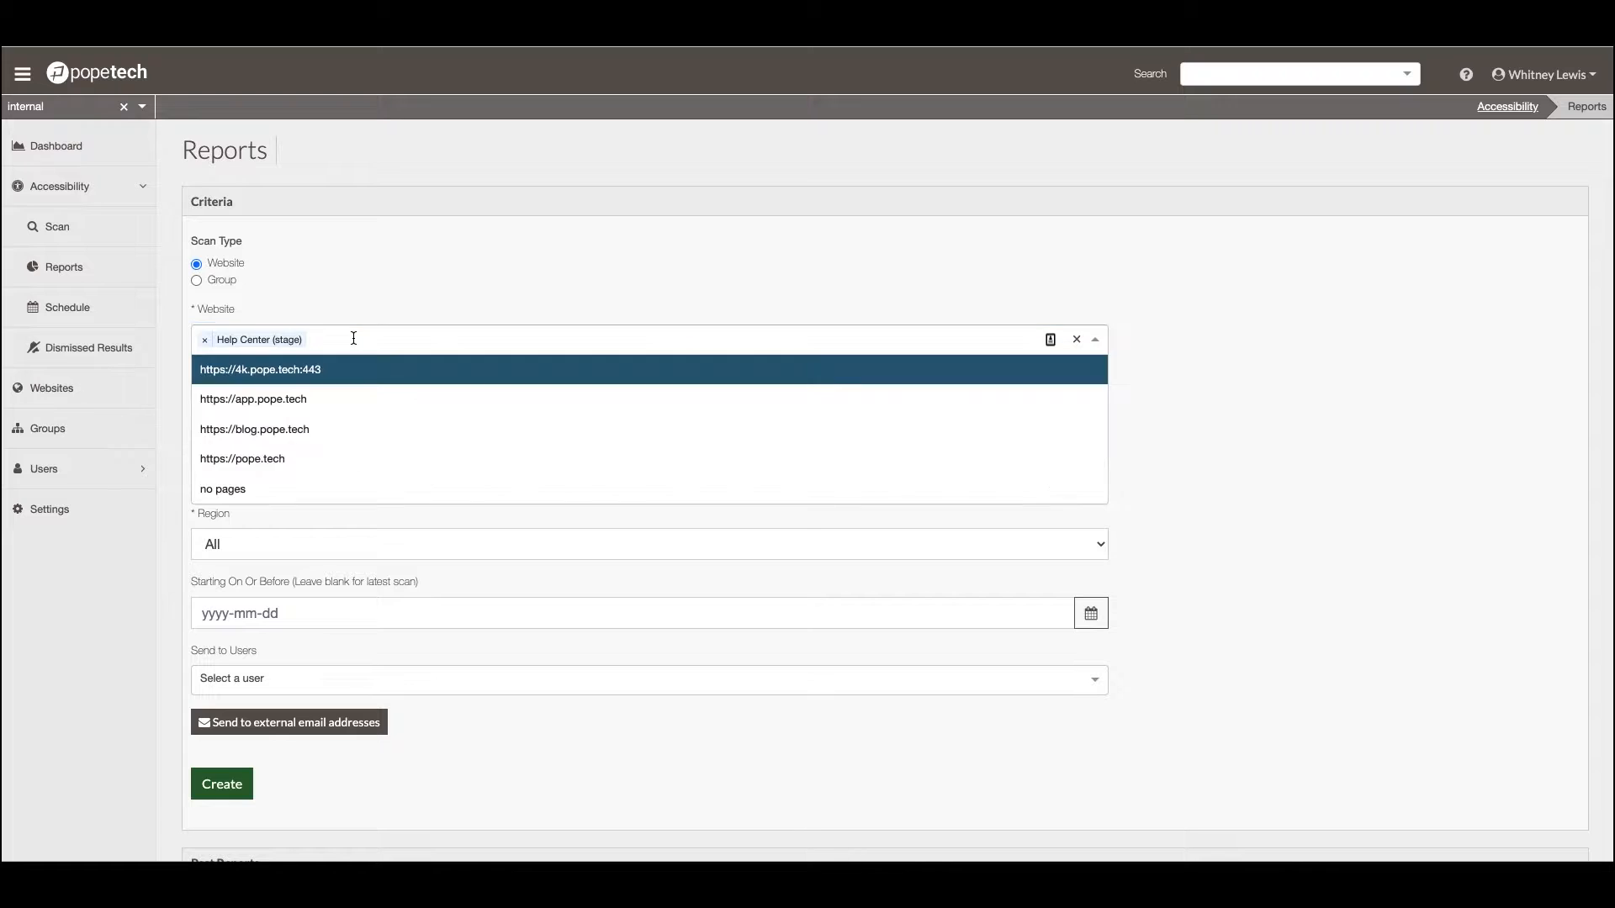
click(351, 367)
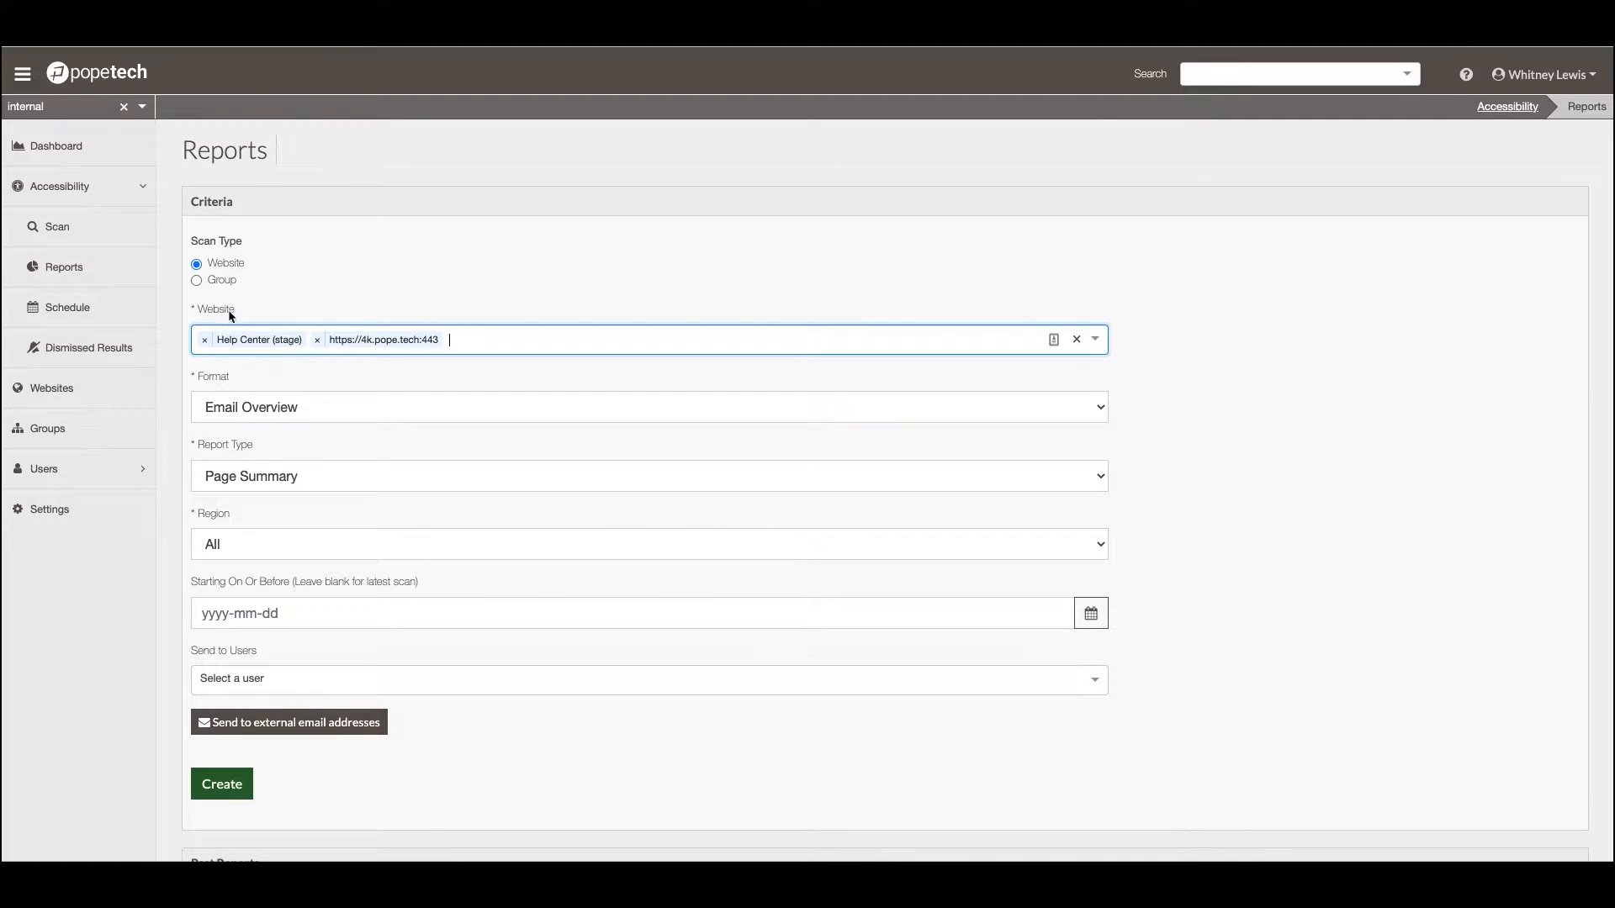
Step: Set the report's scan type to Group and choose the internal group
click(222, 280)
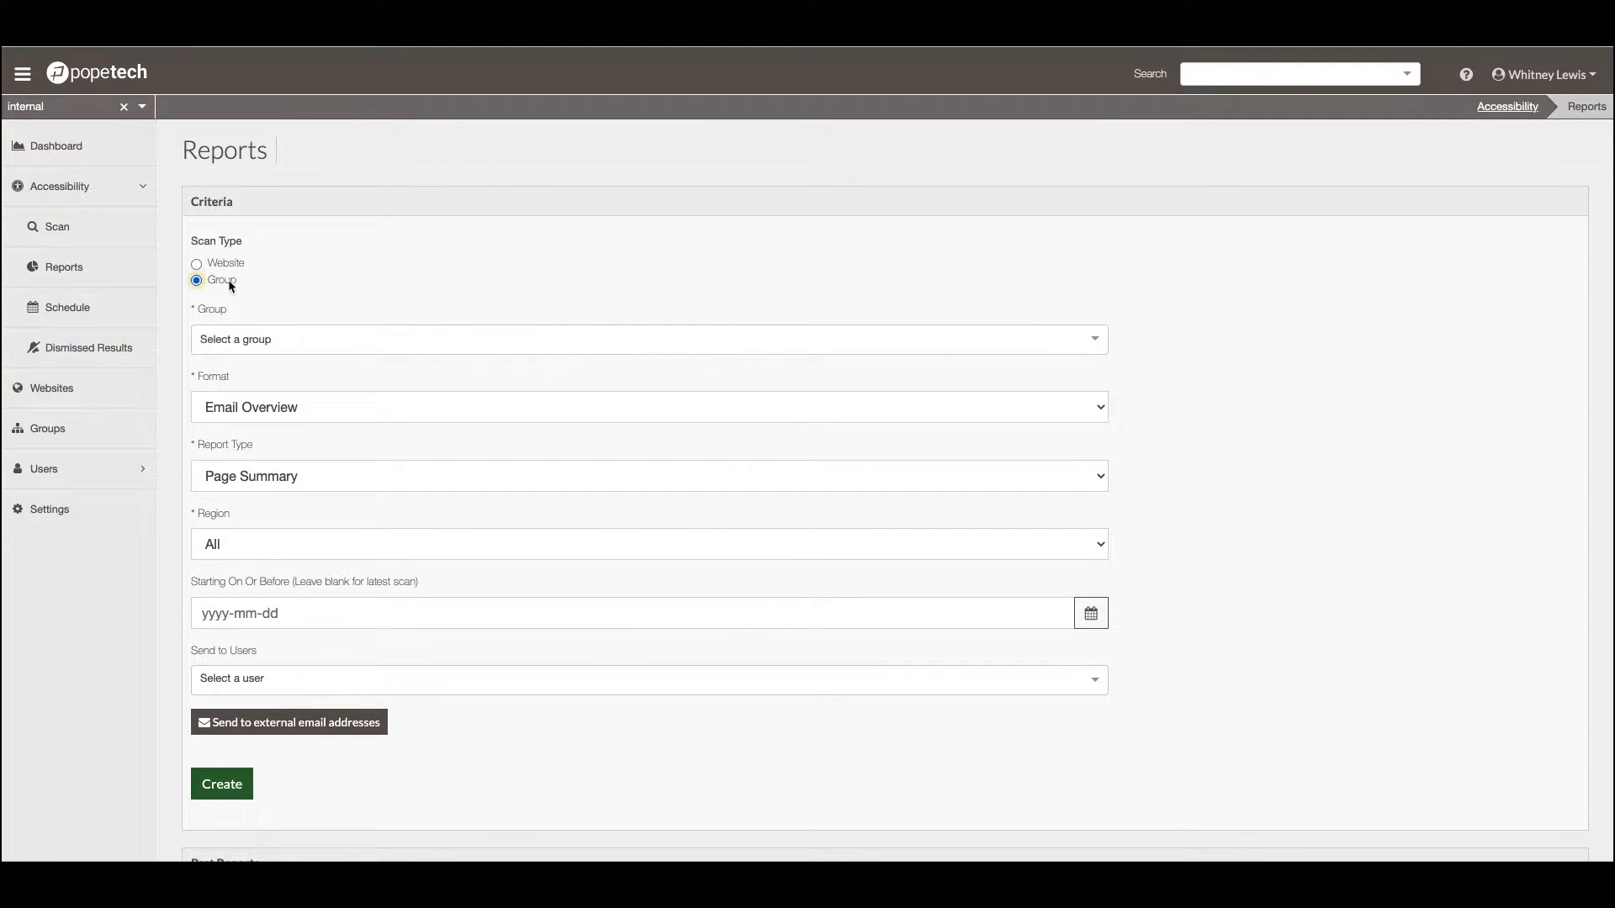
click(287, 339)
click(286, 369)
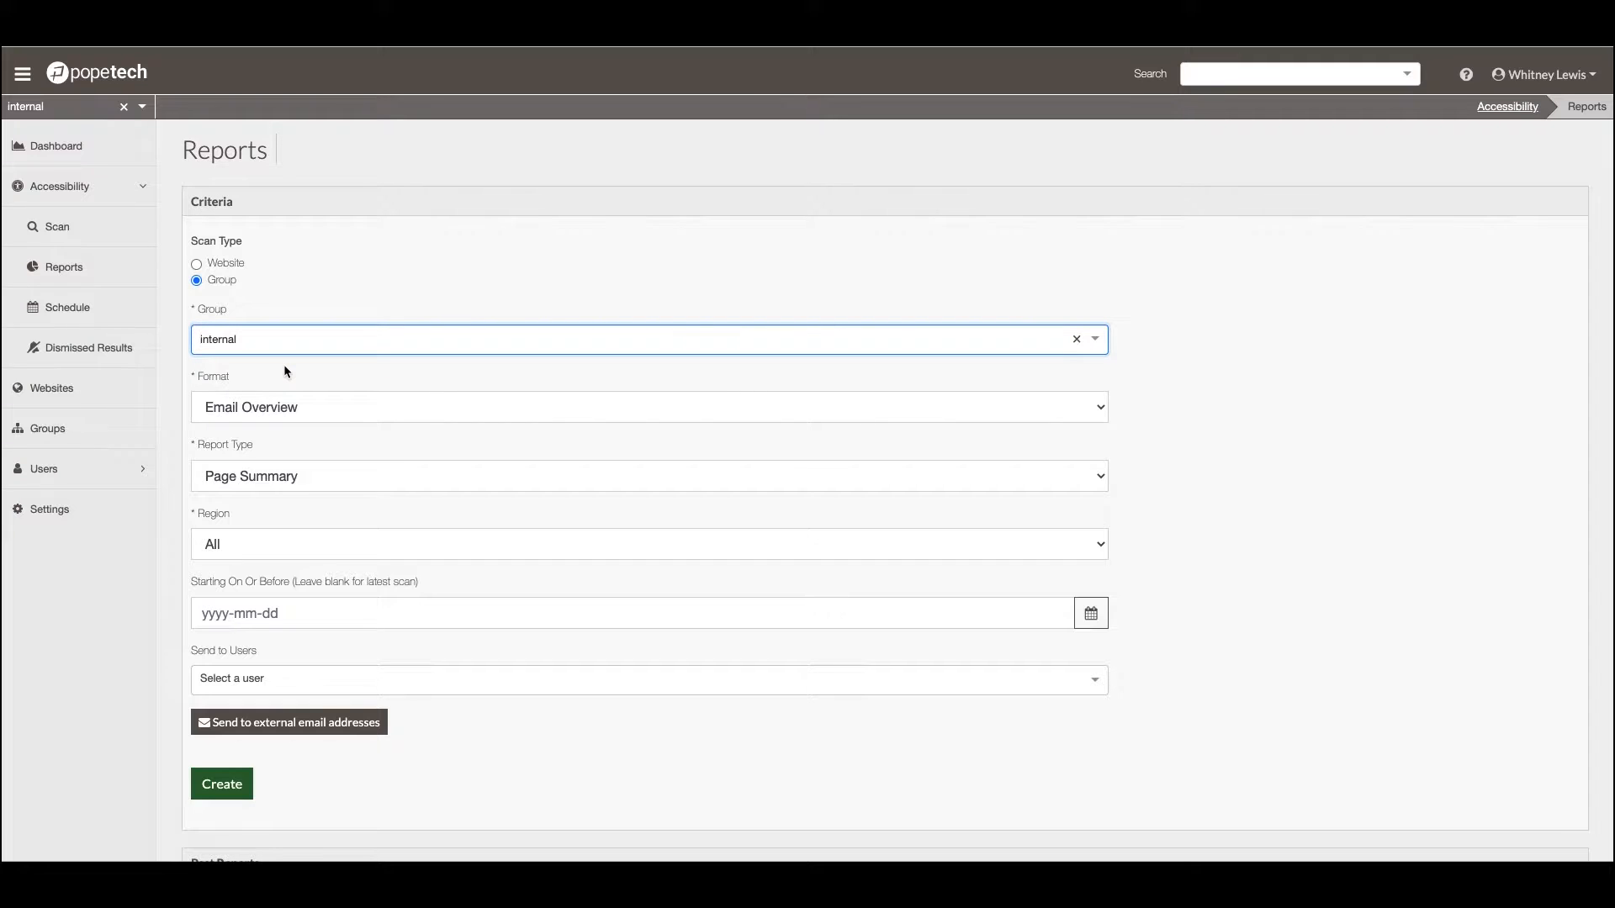
Step: Examine the format and report type choices available for an Email Overview report
scroll(284, 366, down, 1)
scroll(284, 368, down, 1)
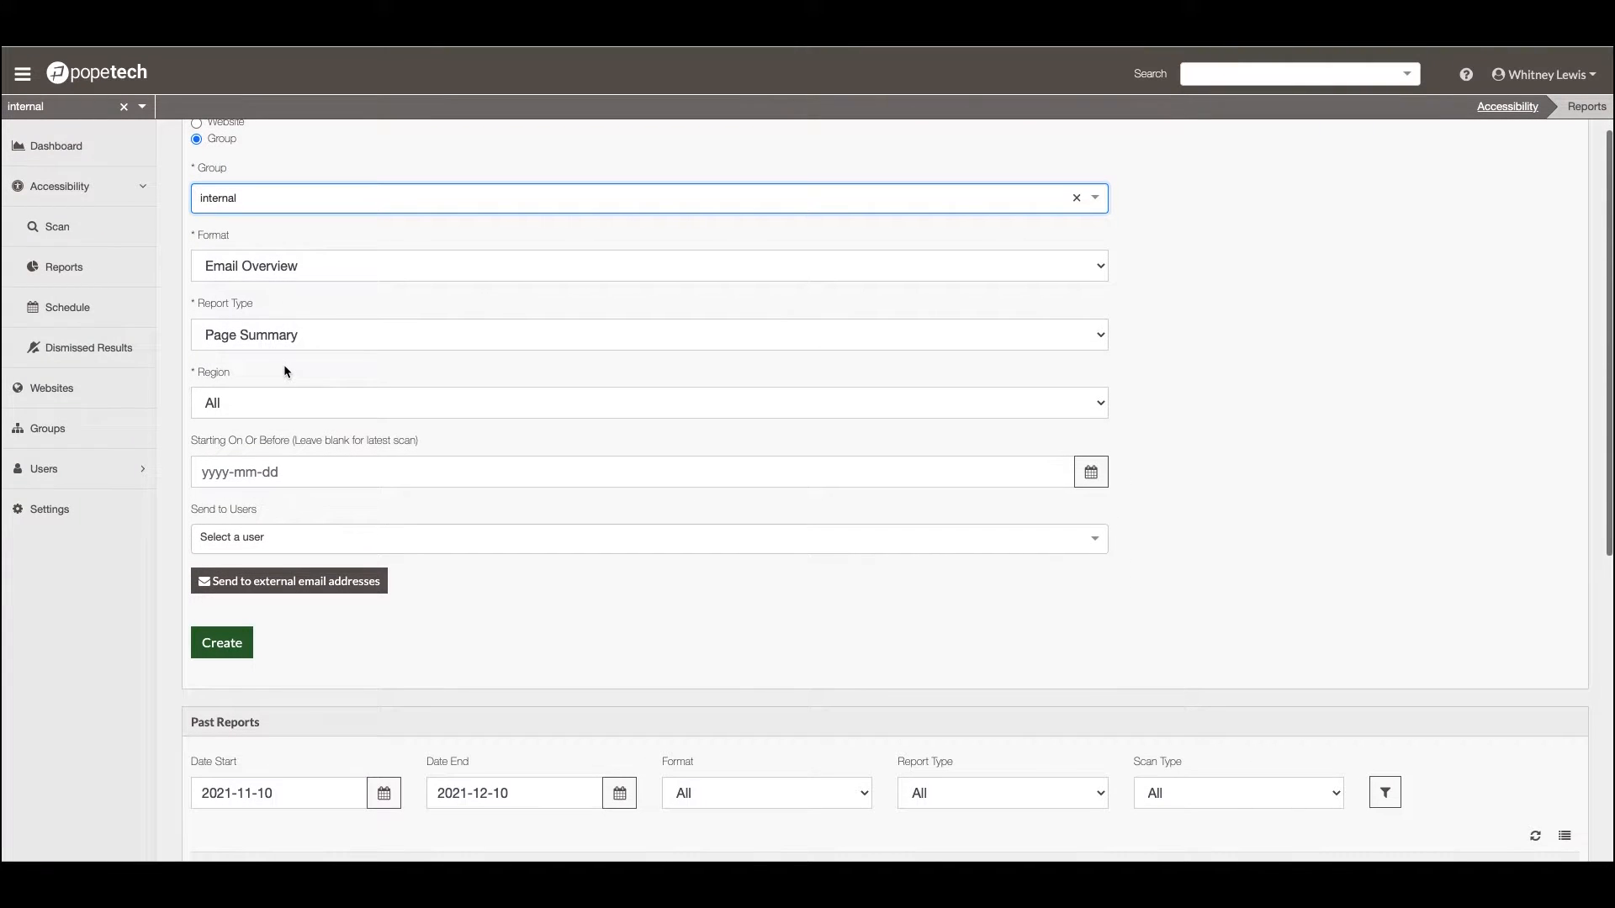
click(296, 269)
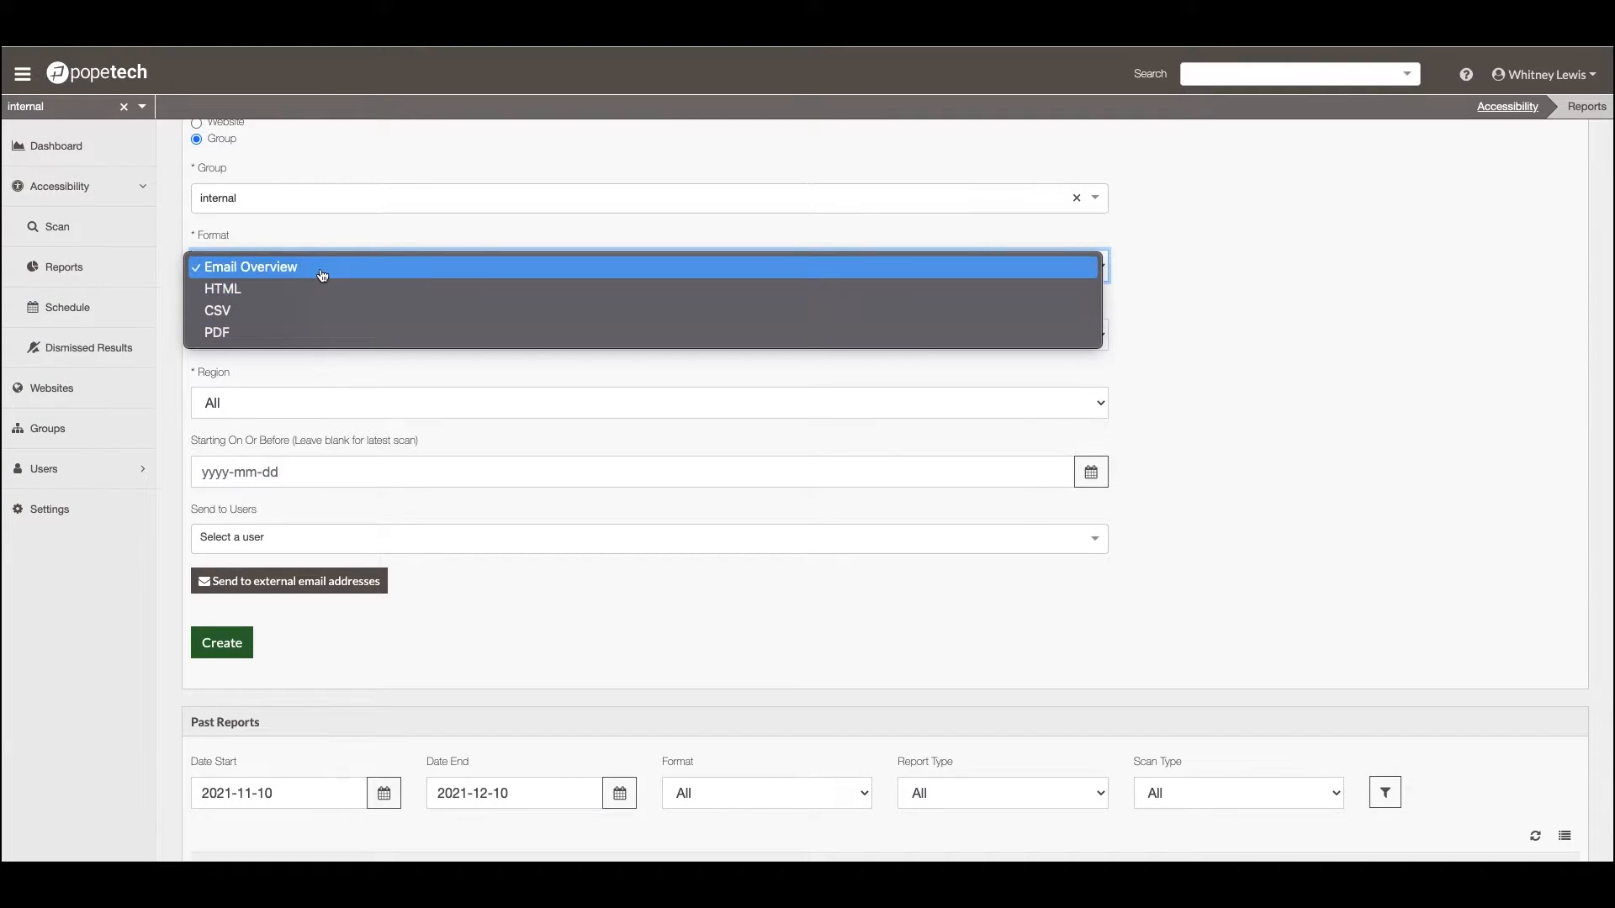
click(323, 362)
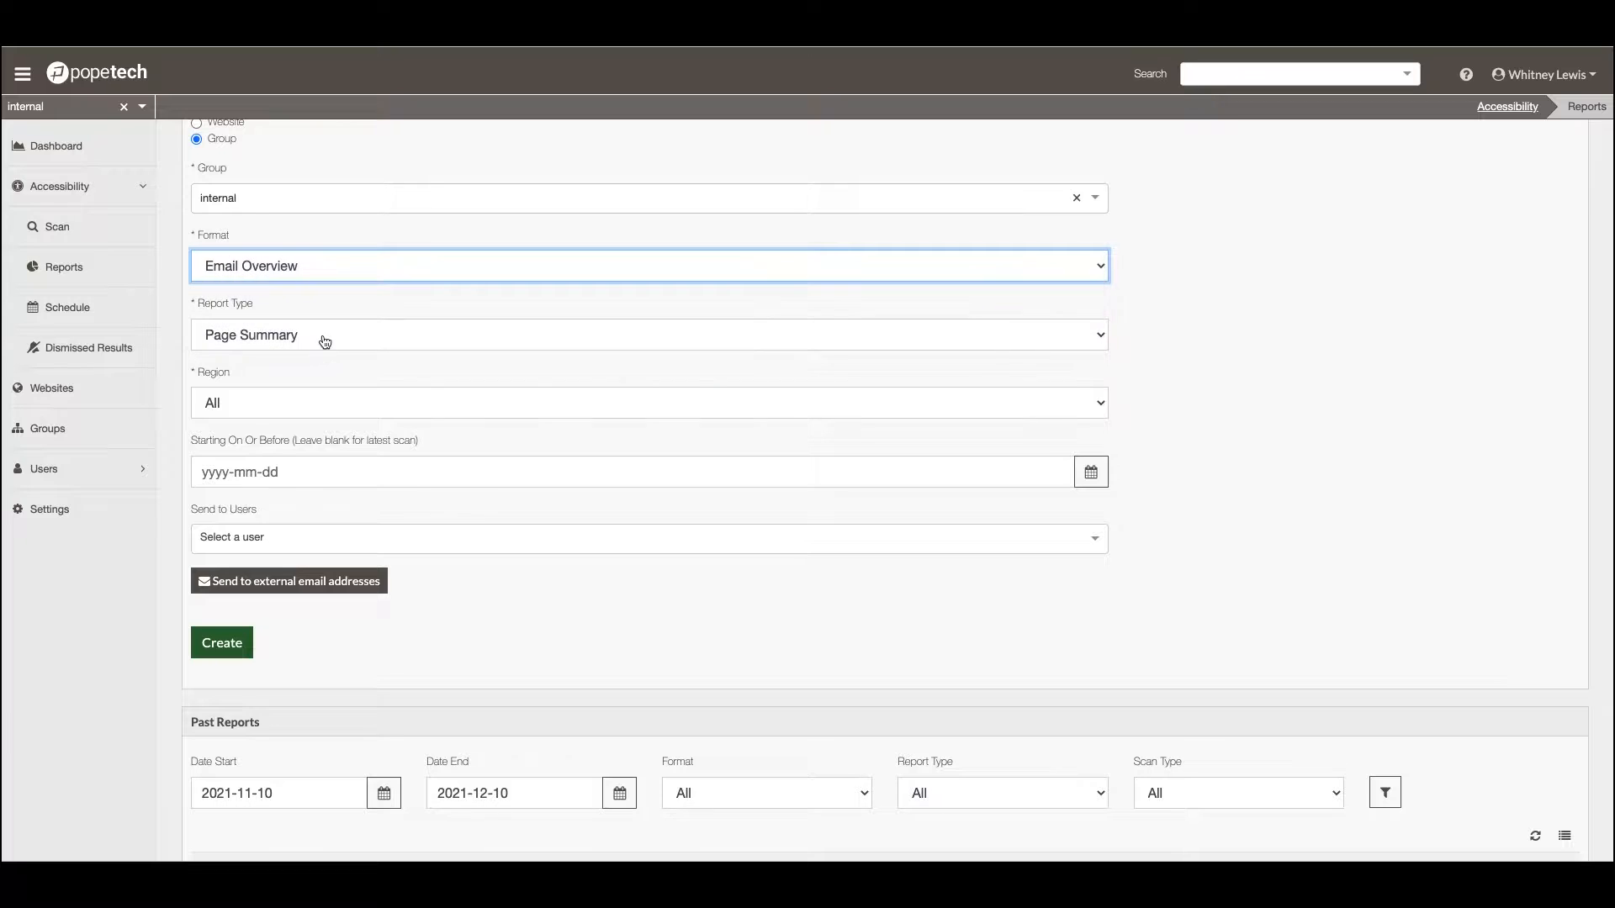
click(325, 336)
click(347, 310)
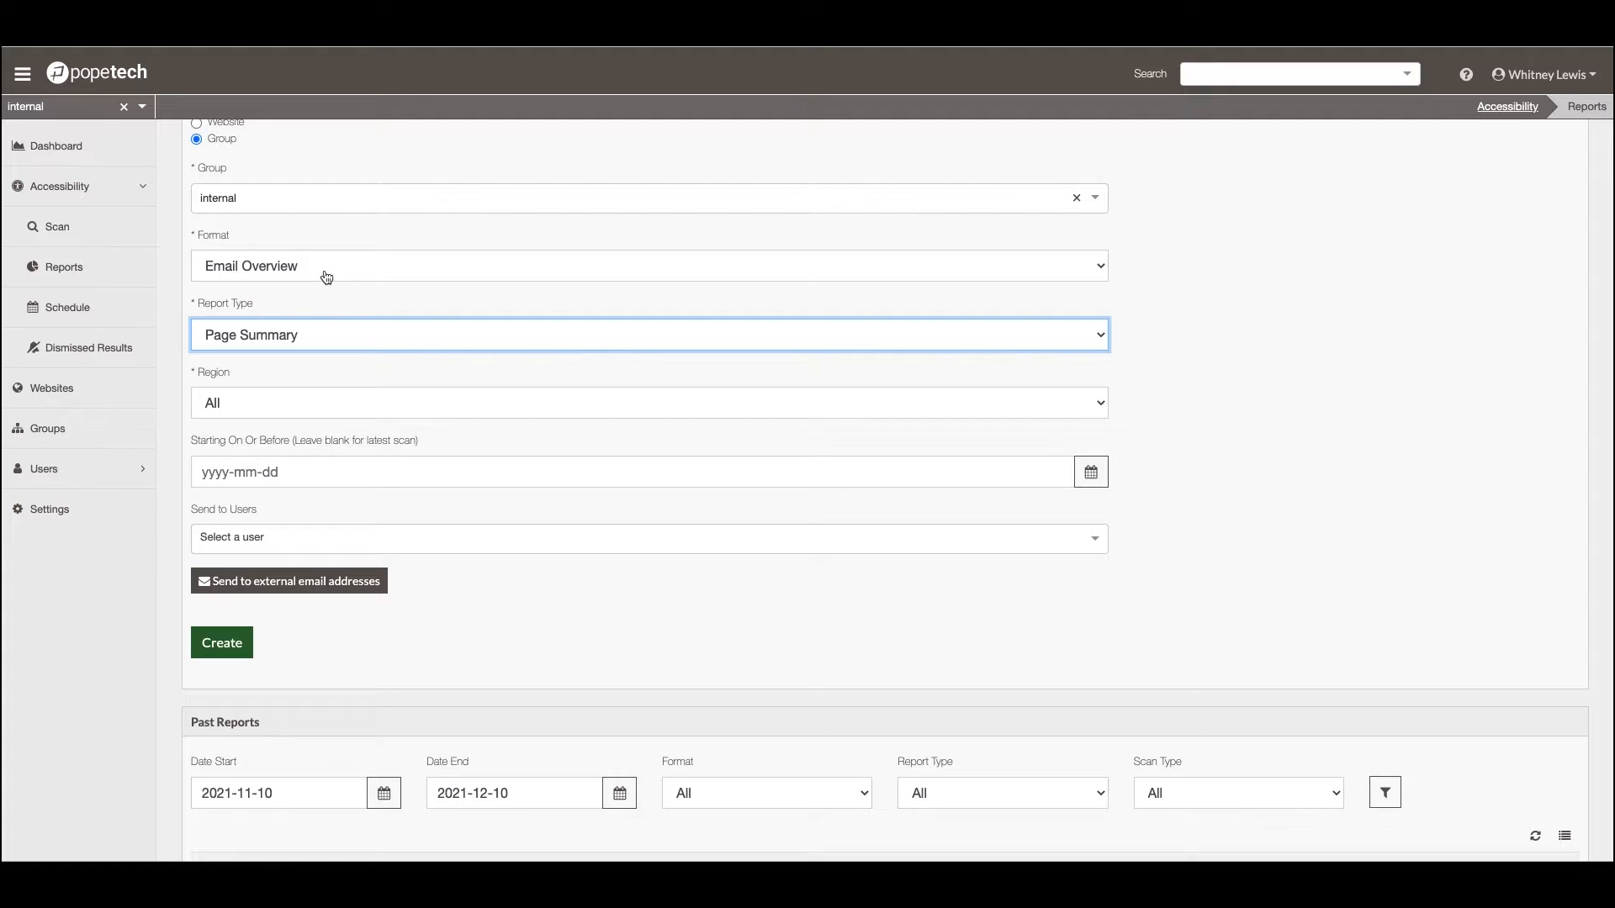
click(325, 275)
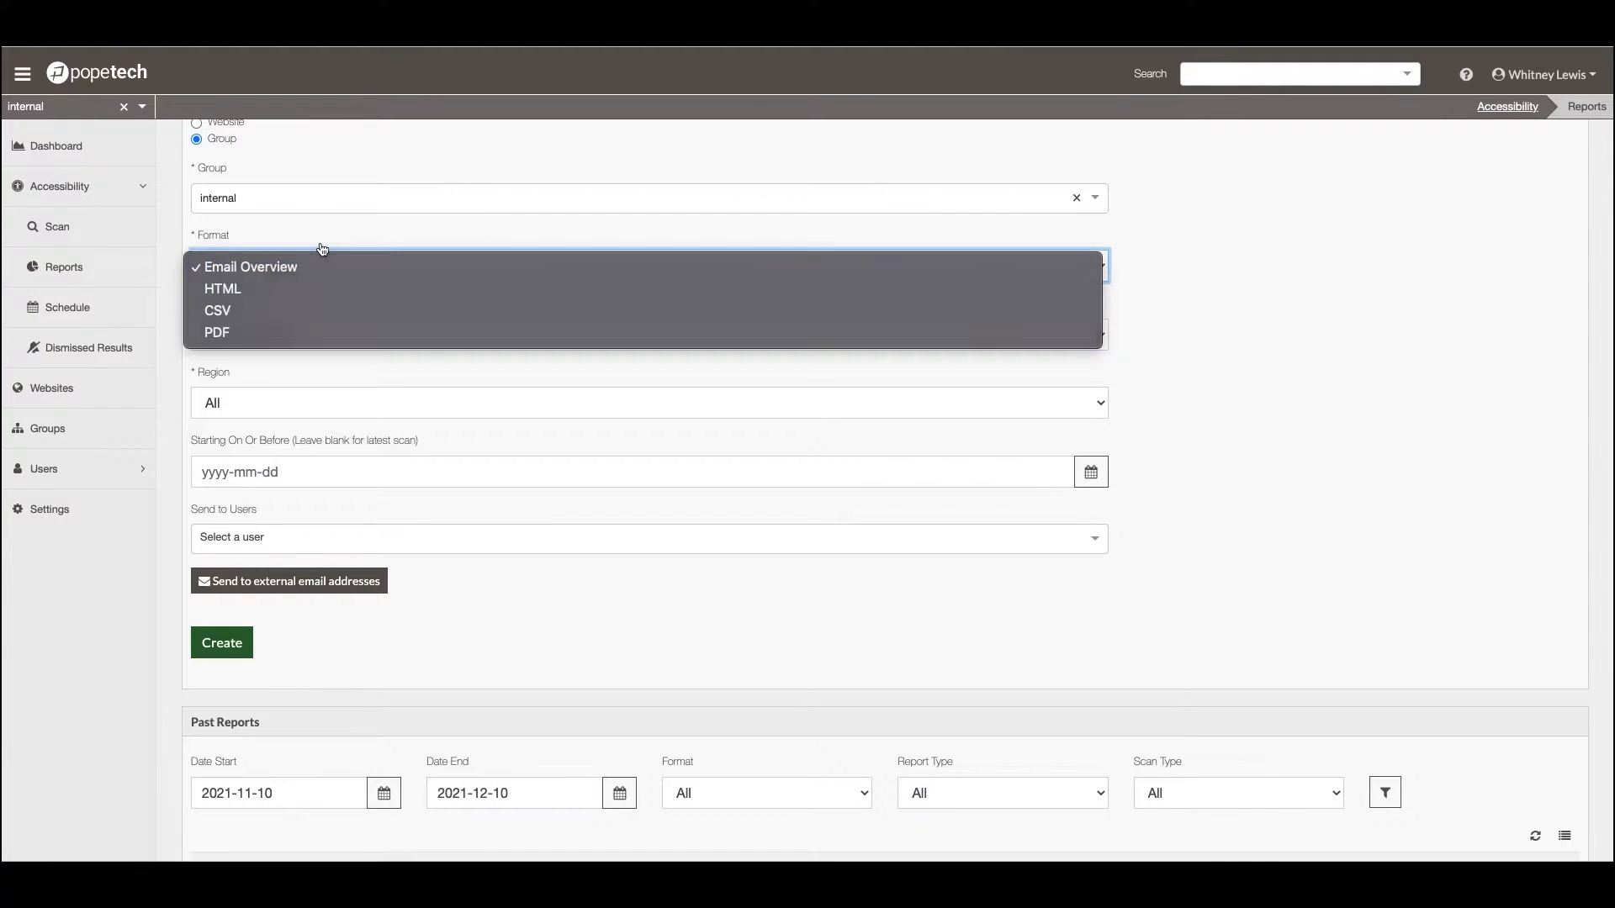
click(323, 263)
Step: Set the report type to Result Summary and choose the Images preset for its included results
click(304, 341)
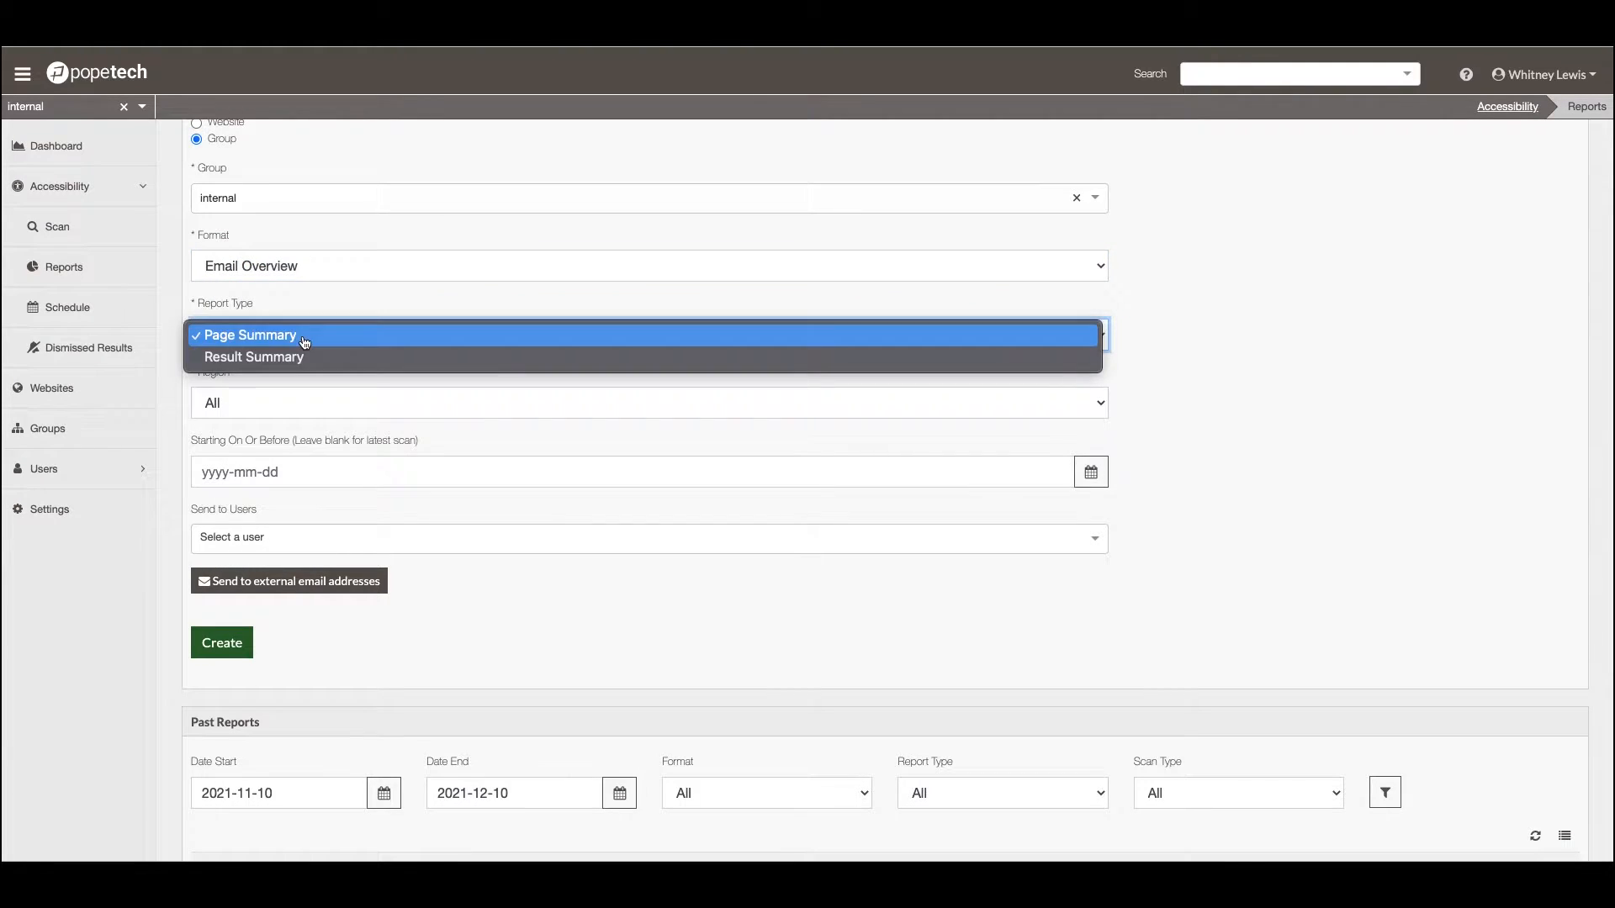
click(249, 362)
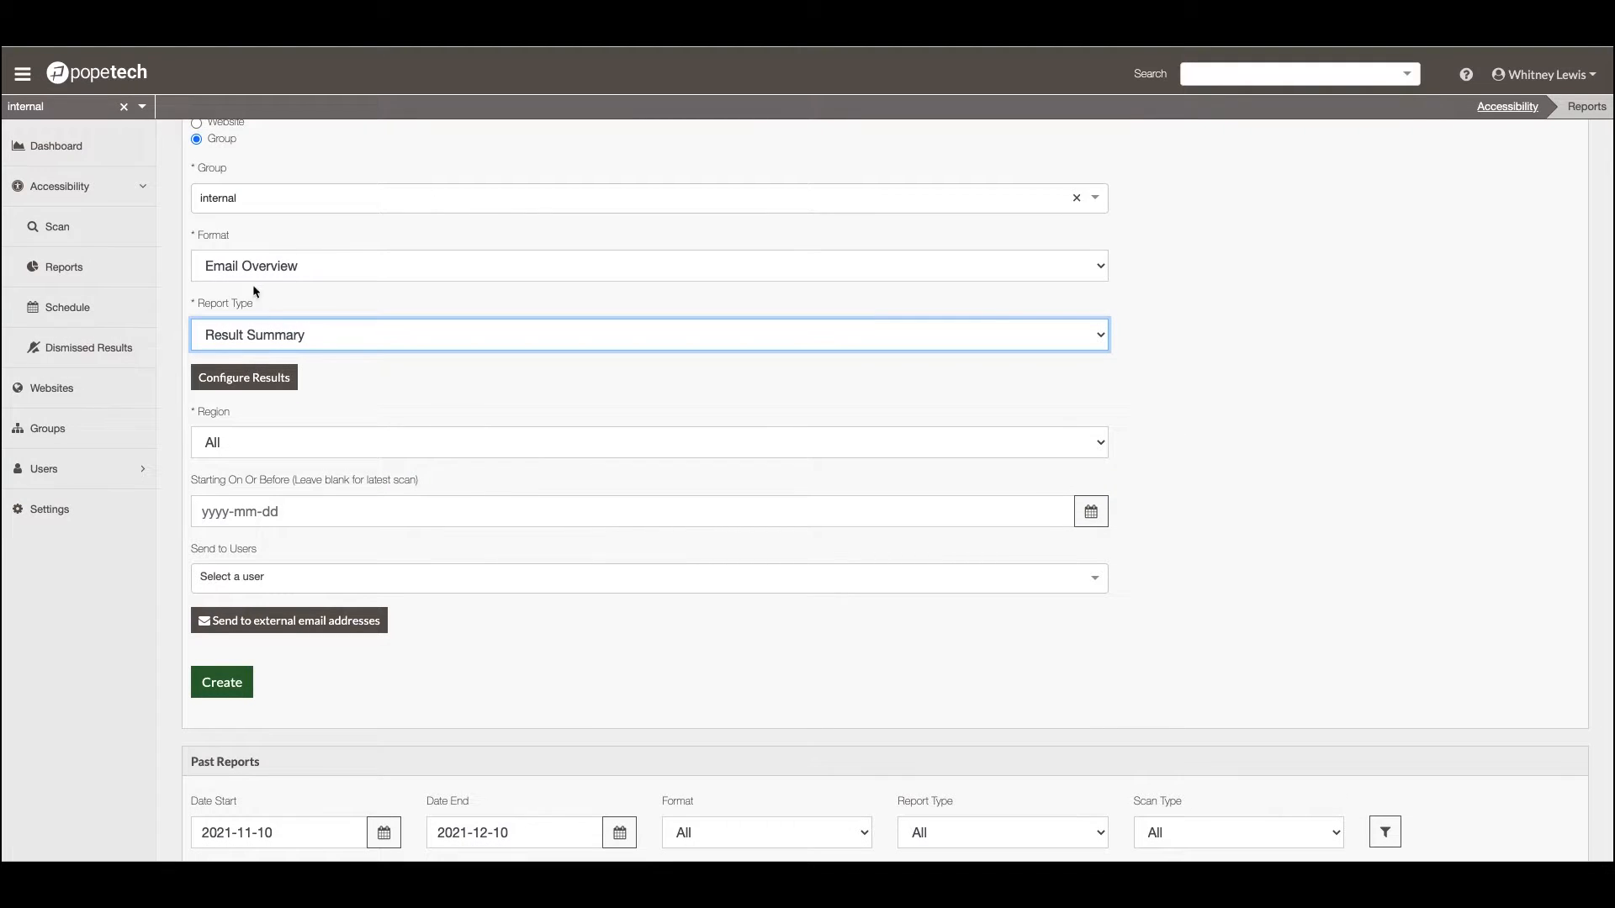
click(257, 379)
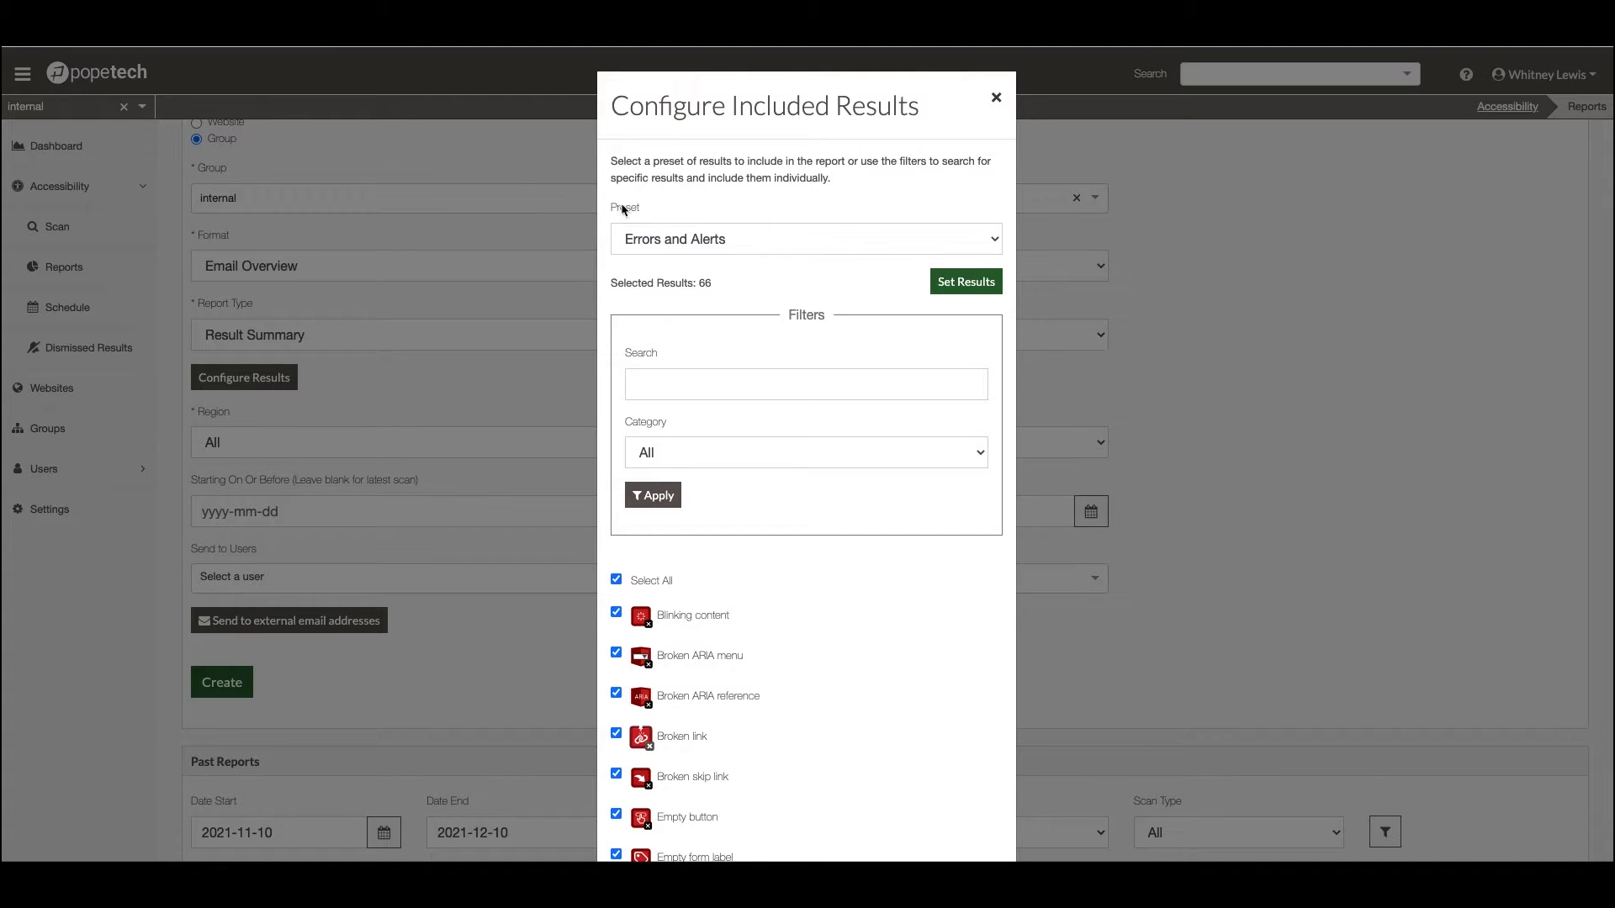
click(662, 243)
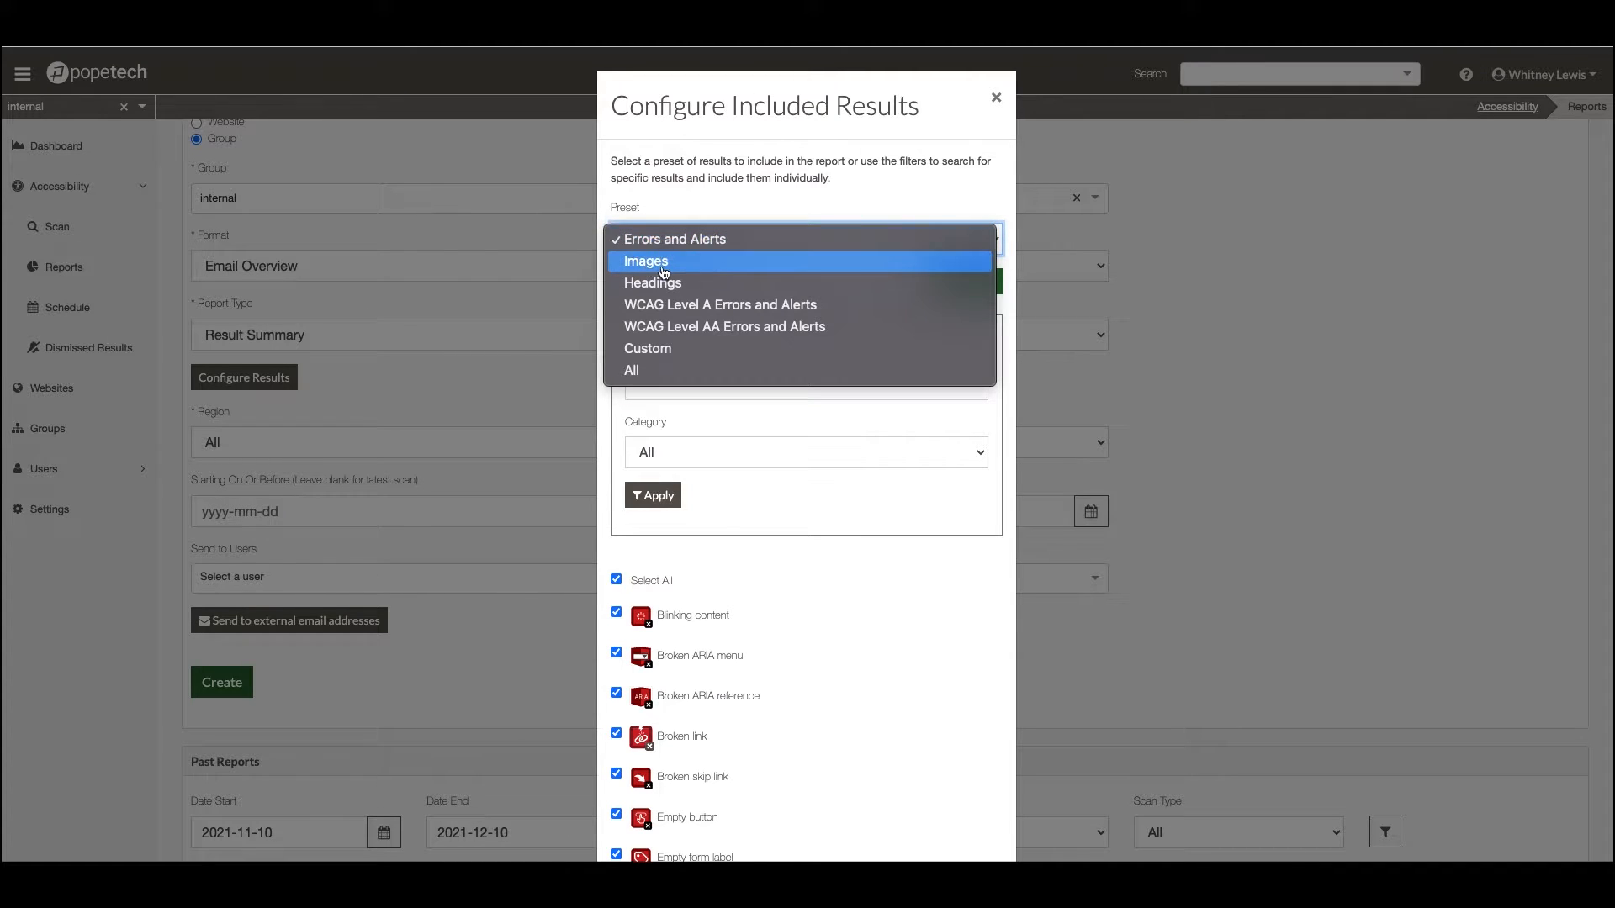
click(656, 268)
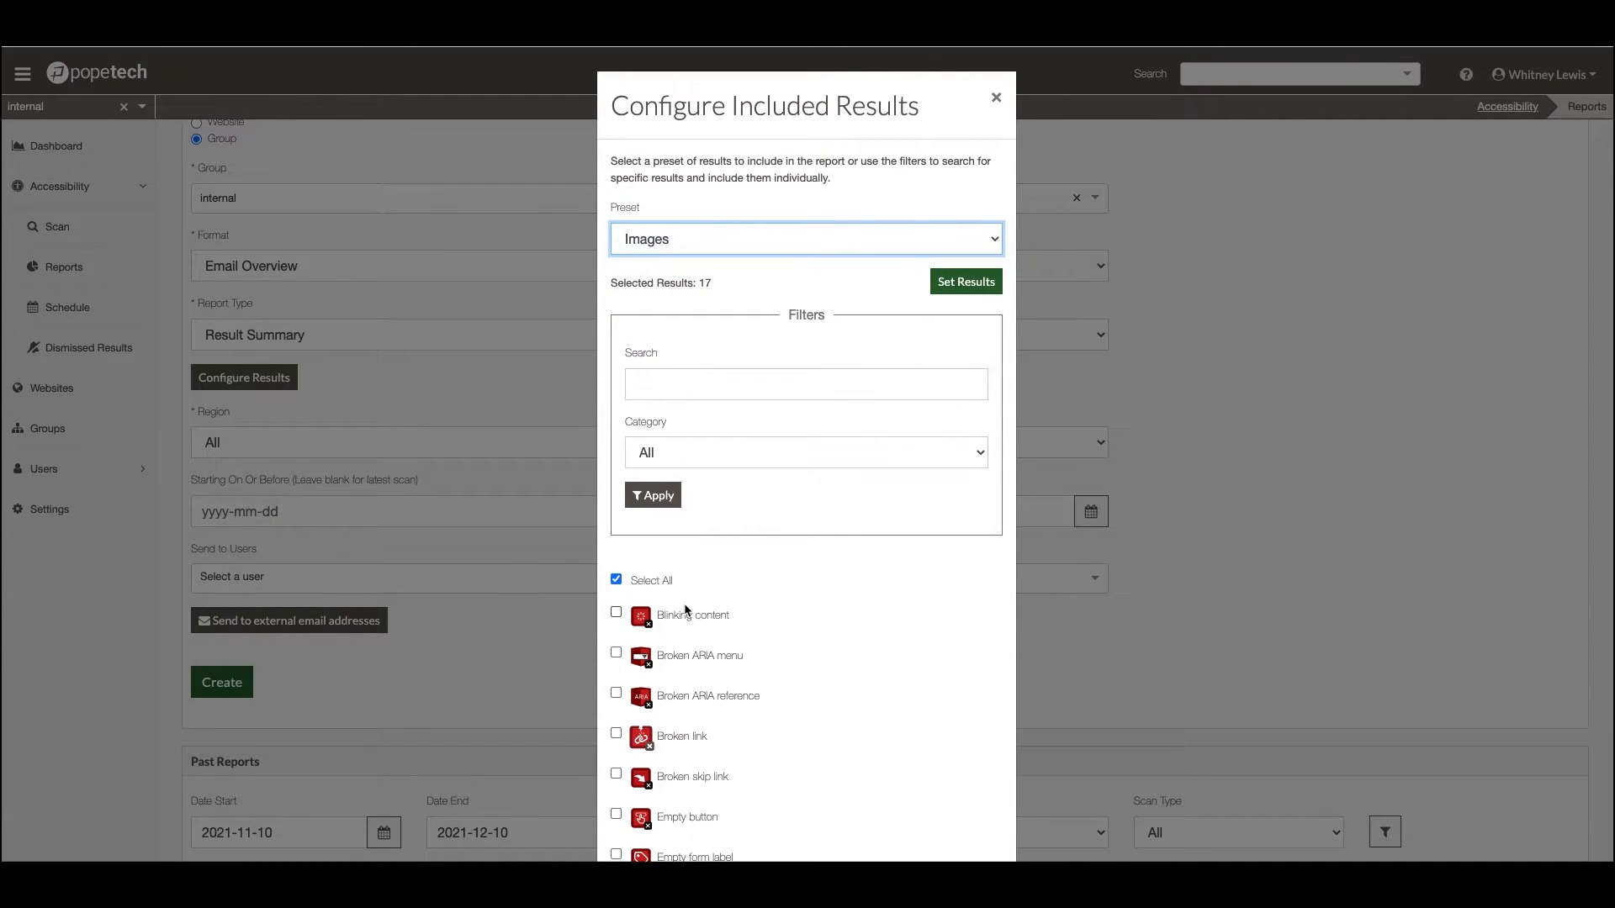
Step: Add Blinking content, Broken ARIA menu and Broken ARIA reference to the included results and apply the selection
scroll(684, 603, down, 5)
scroll(685, 605, down, 1)
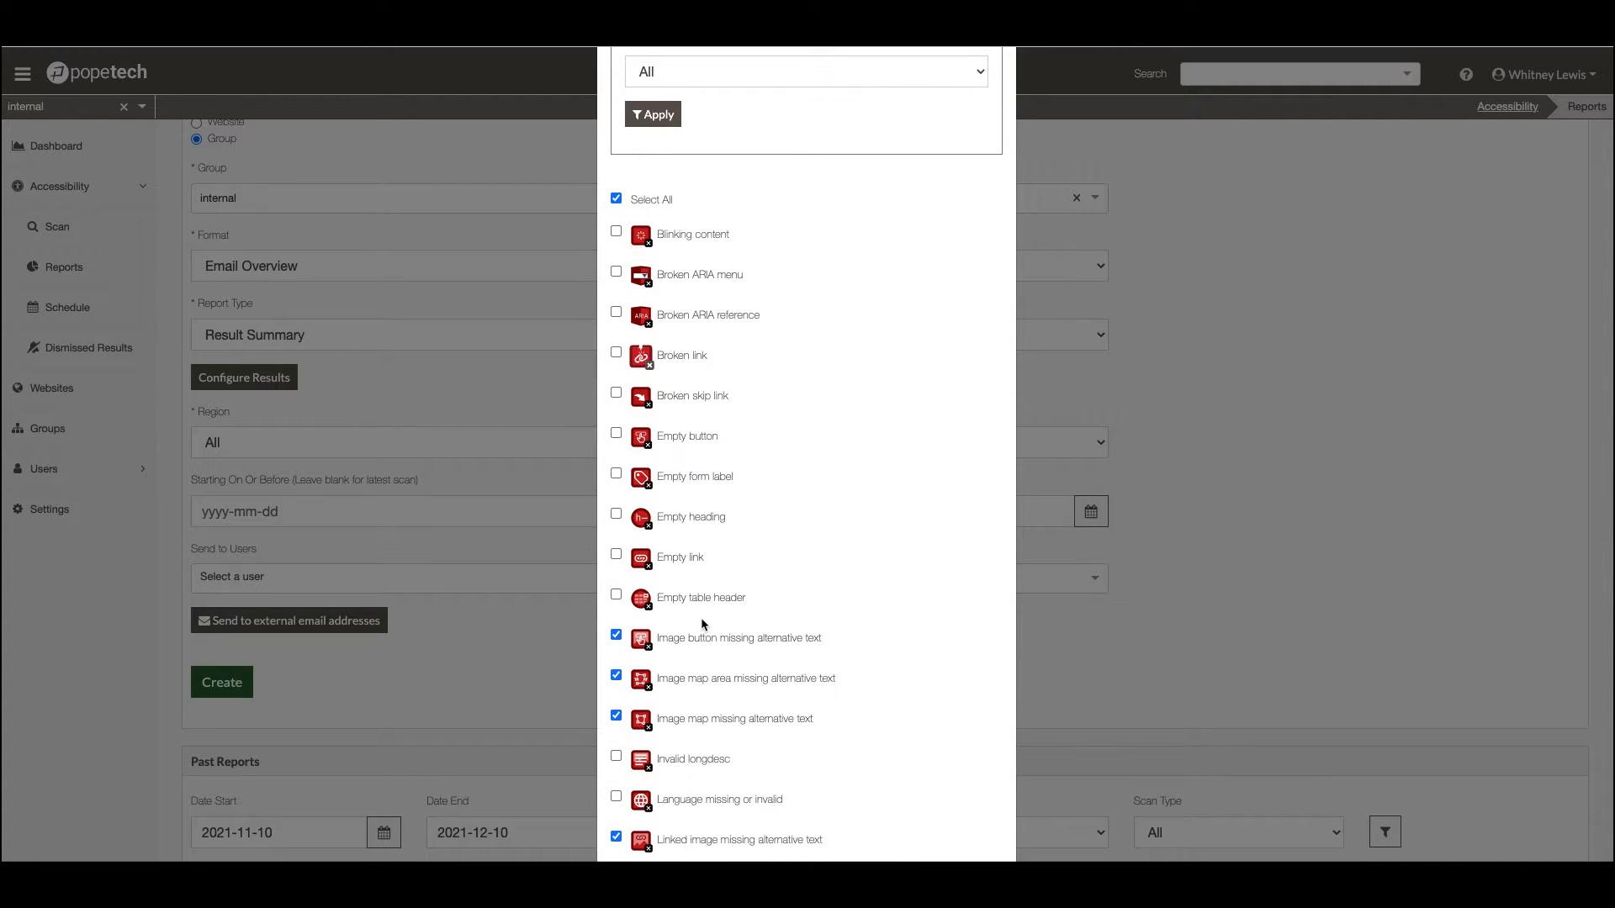
scroll(702, 621, up, 4)
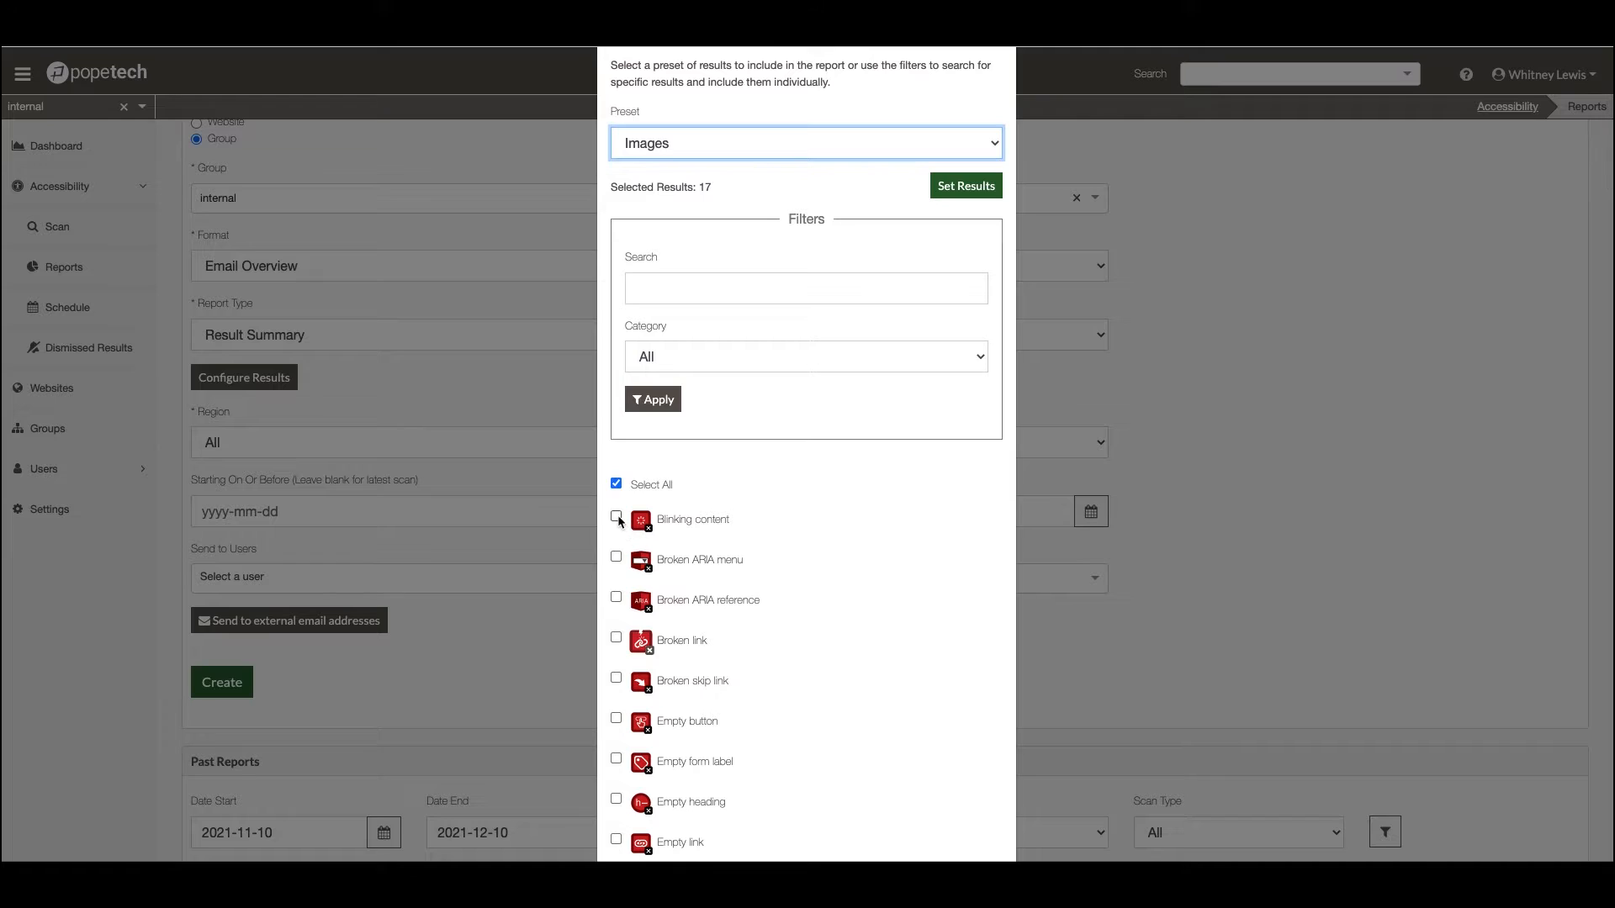
click(616, 517)
click(617, 557)
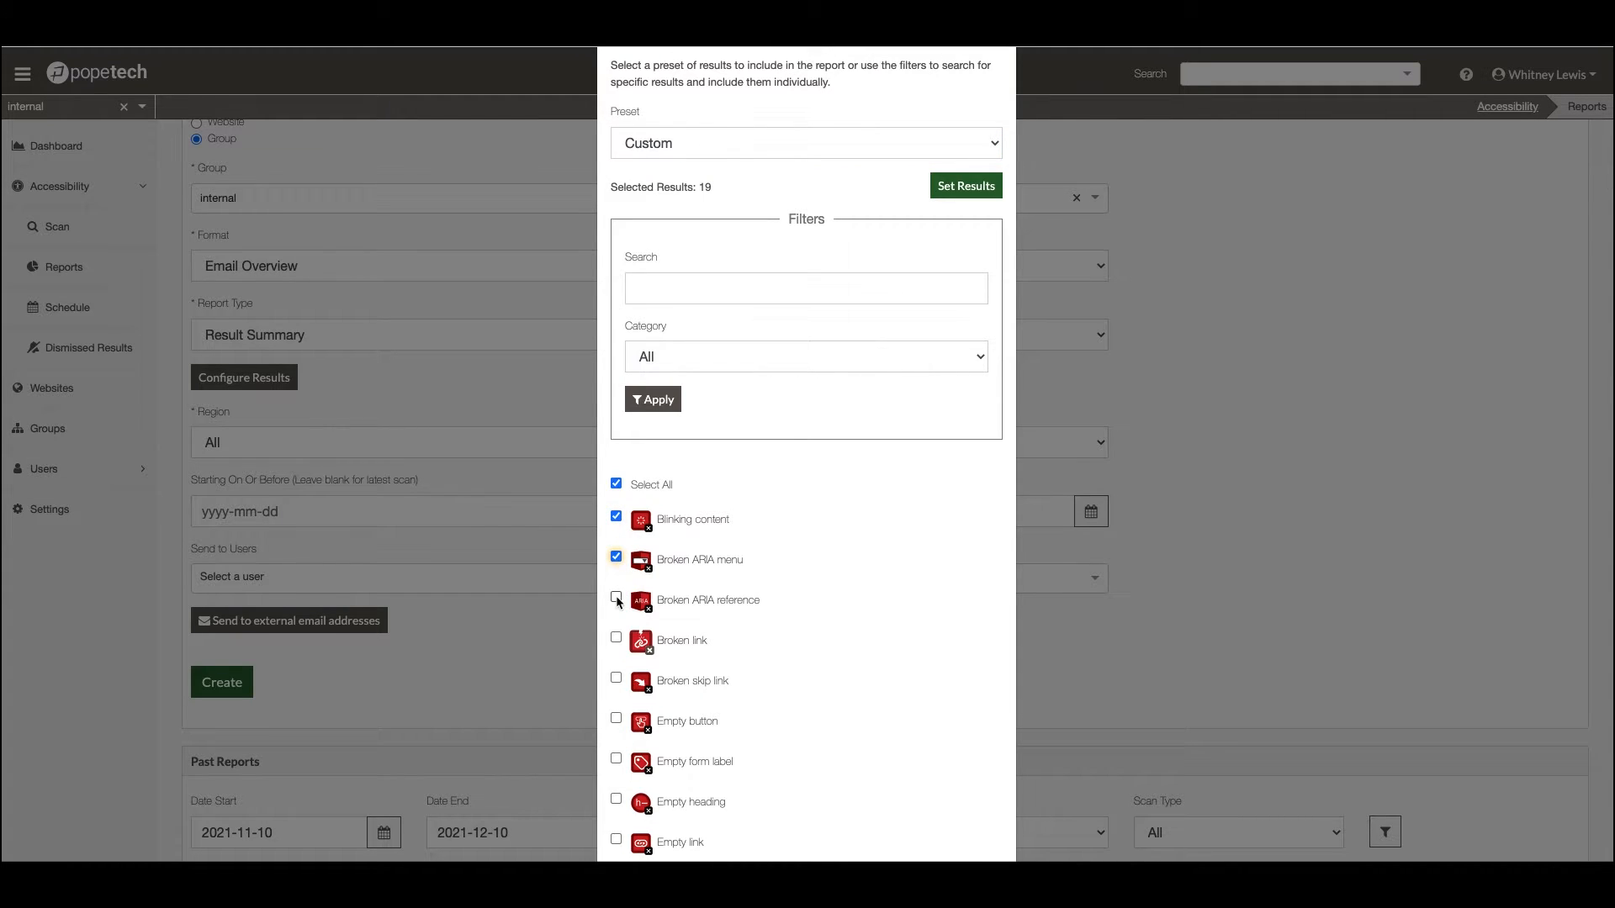
click(616, 598)
scroll(794, 455, up, 2)
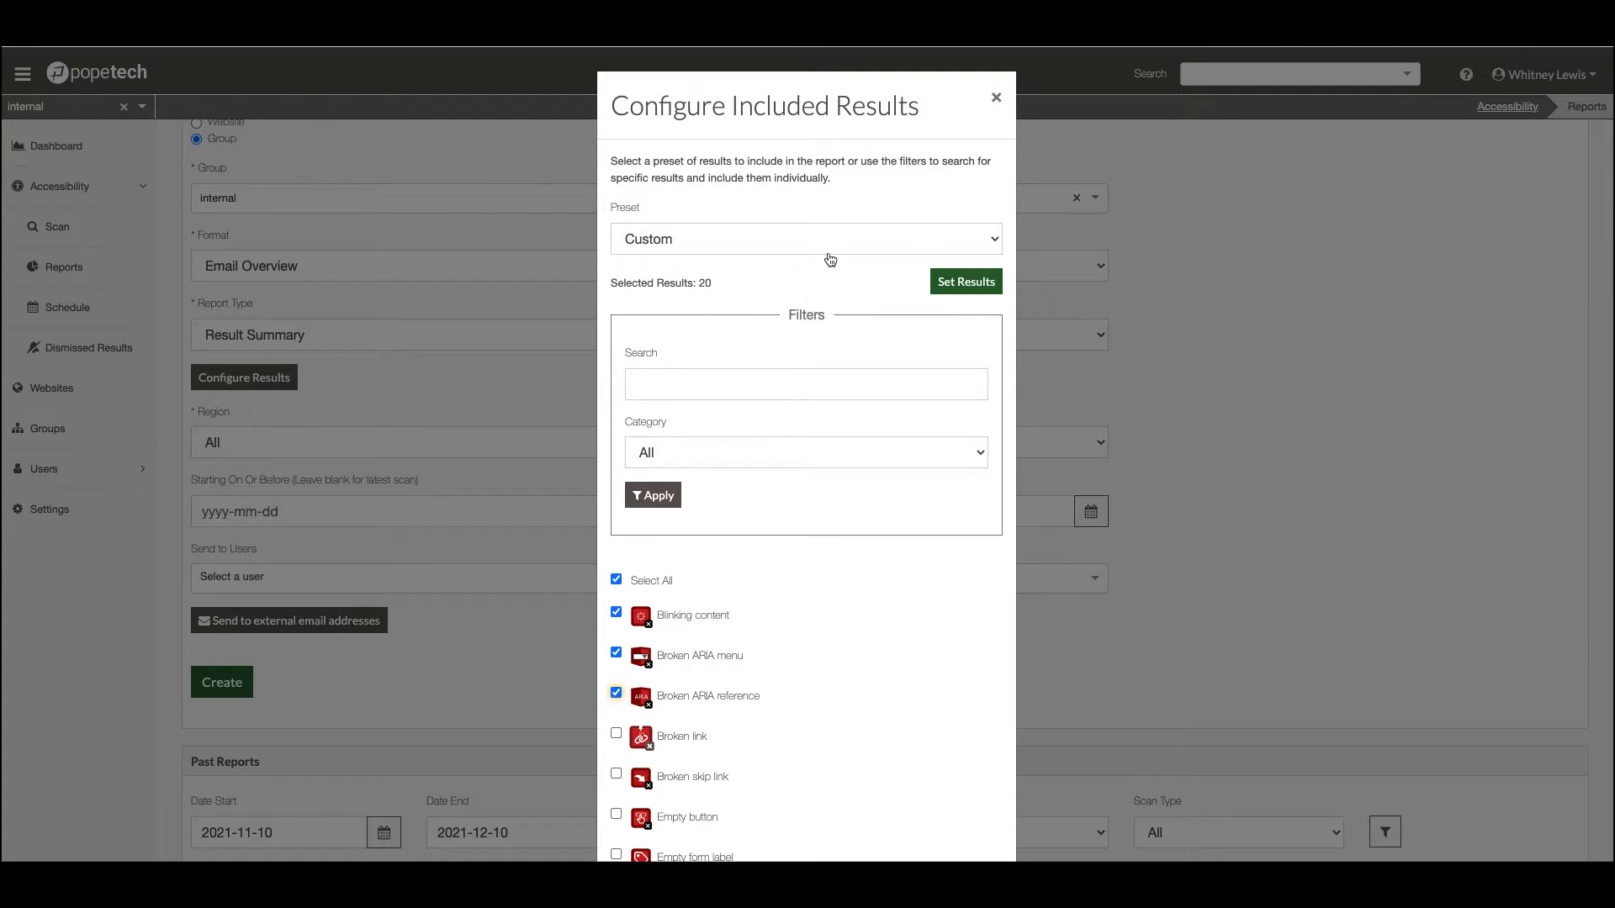
click(967, 282)
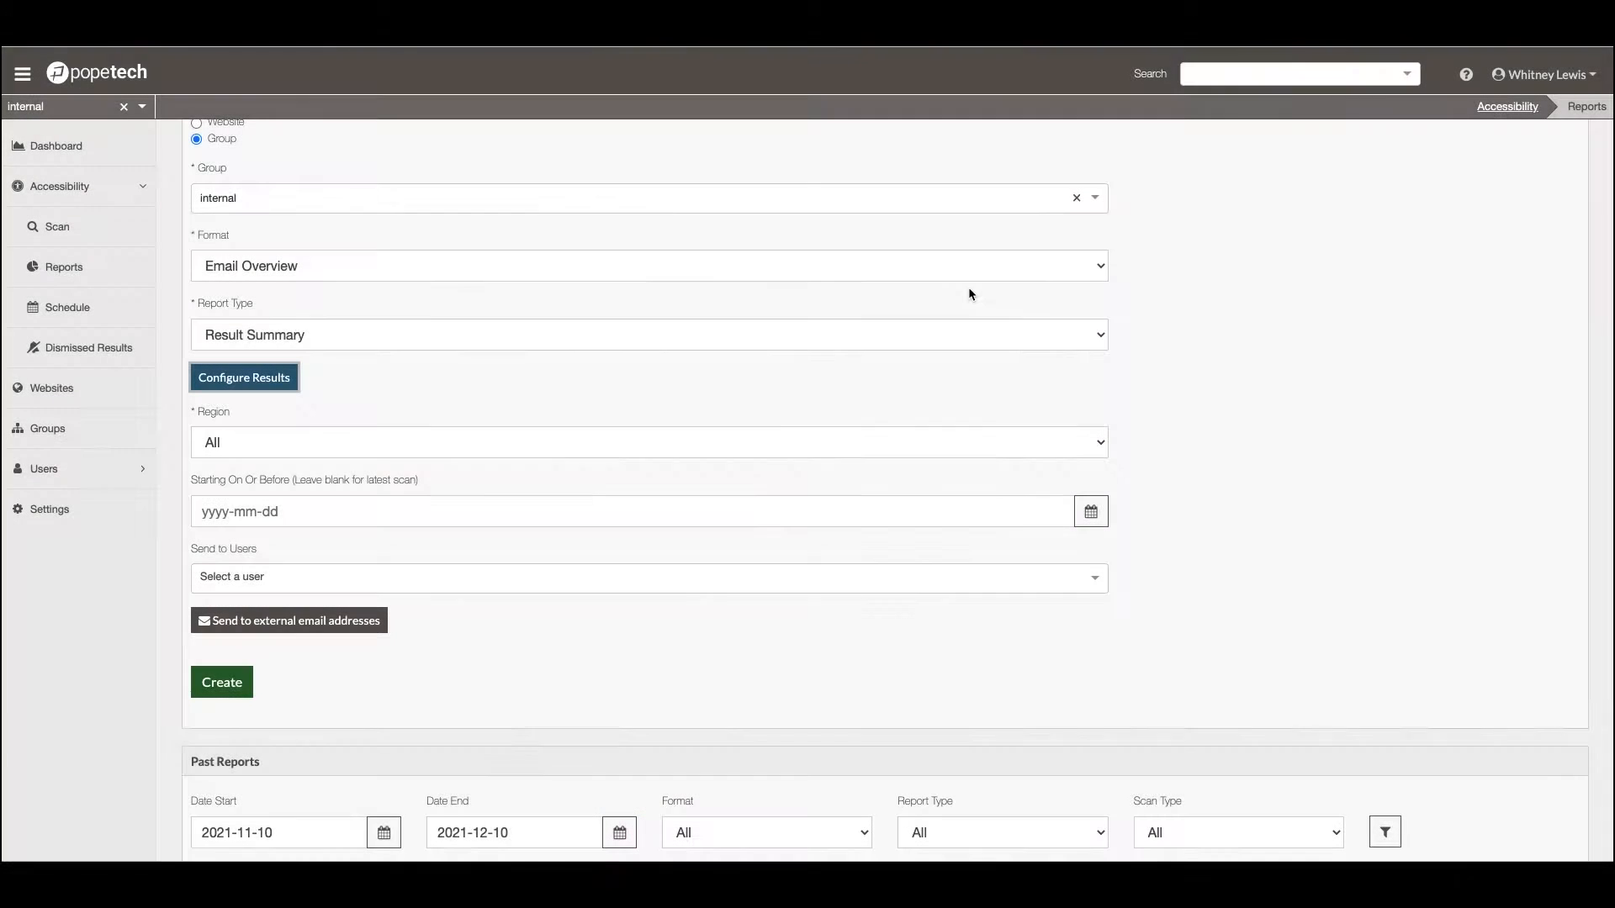
Step: Examine the report's region choices and the calendar for its starting date
scroll(690, 391, down, 1)
scroll(690, 397, down, 2)
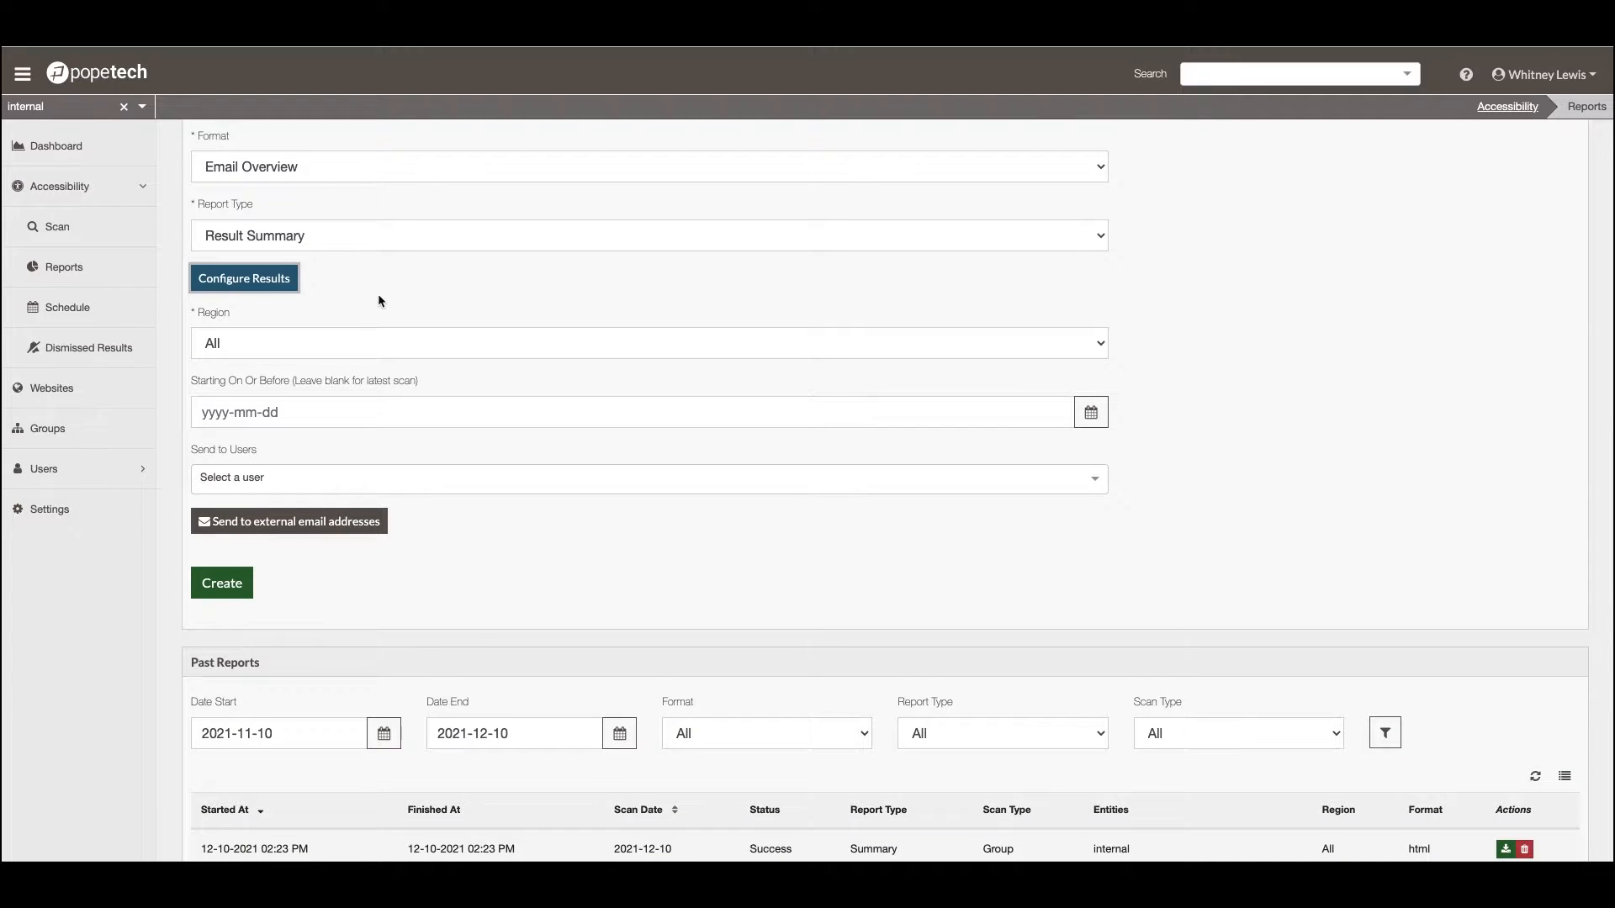
scroll(378, 296, up, 1)
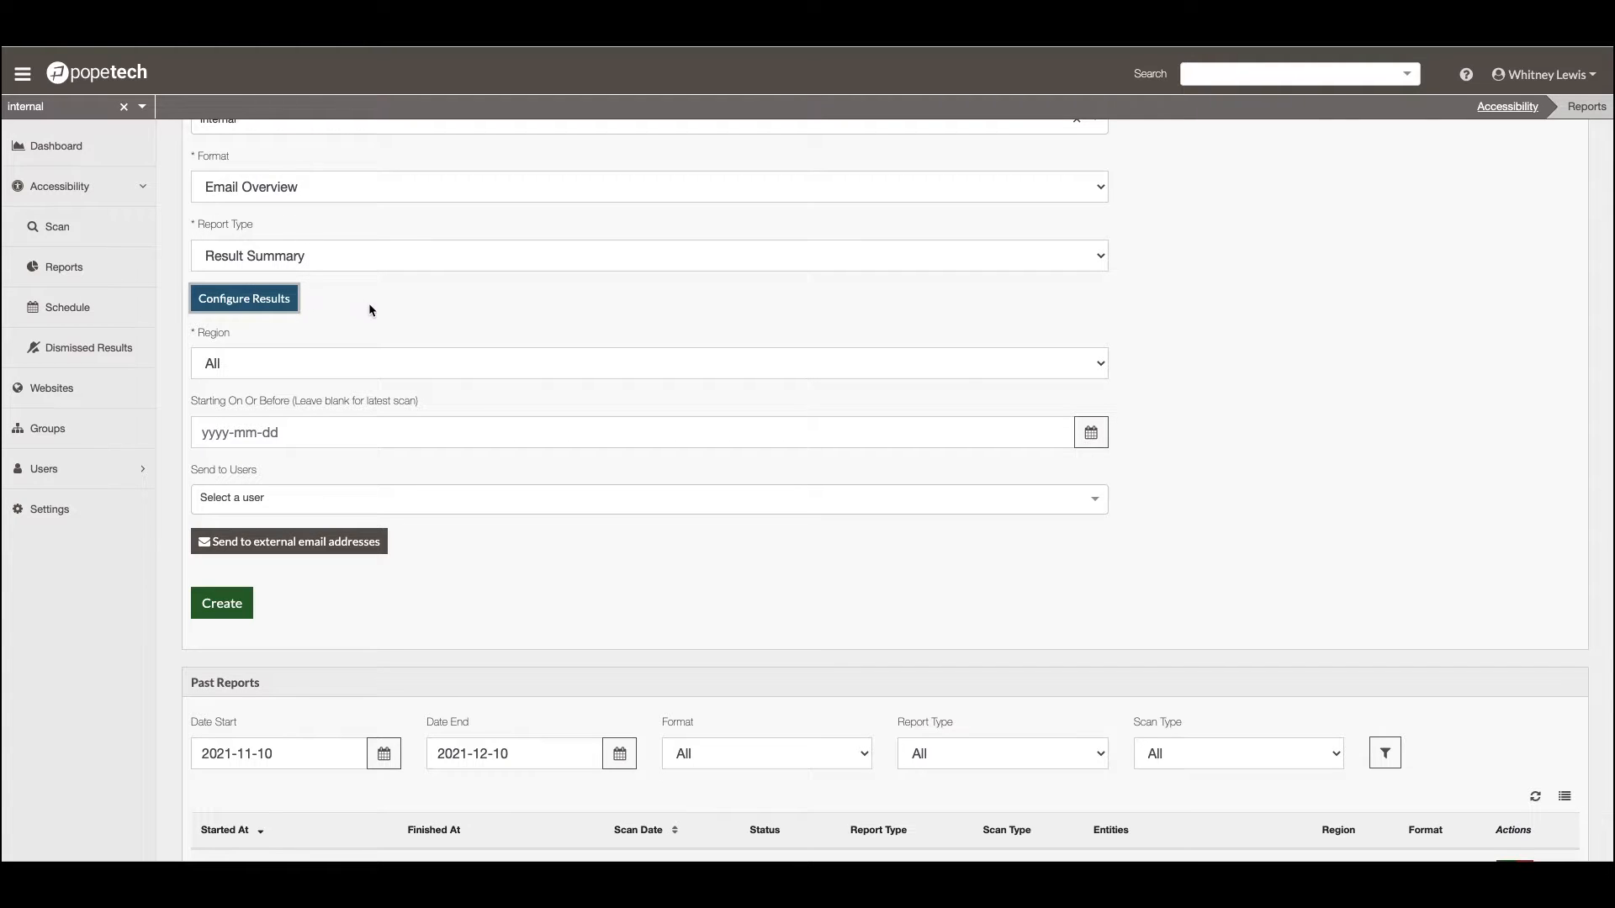
scroll(368, 309, down, 1)
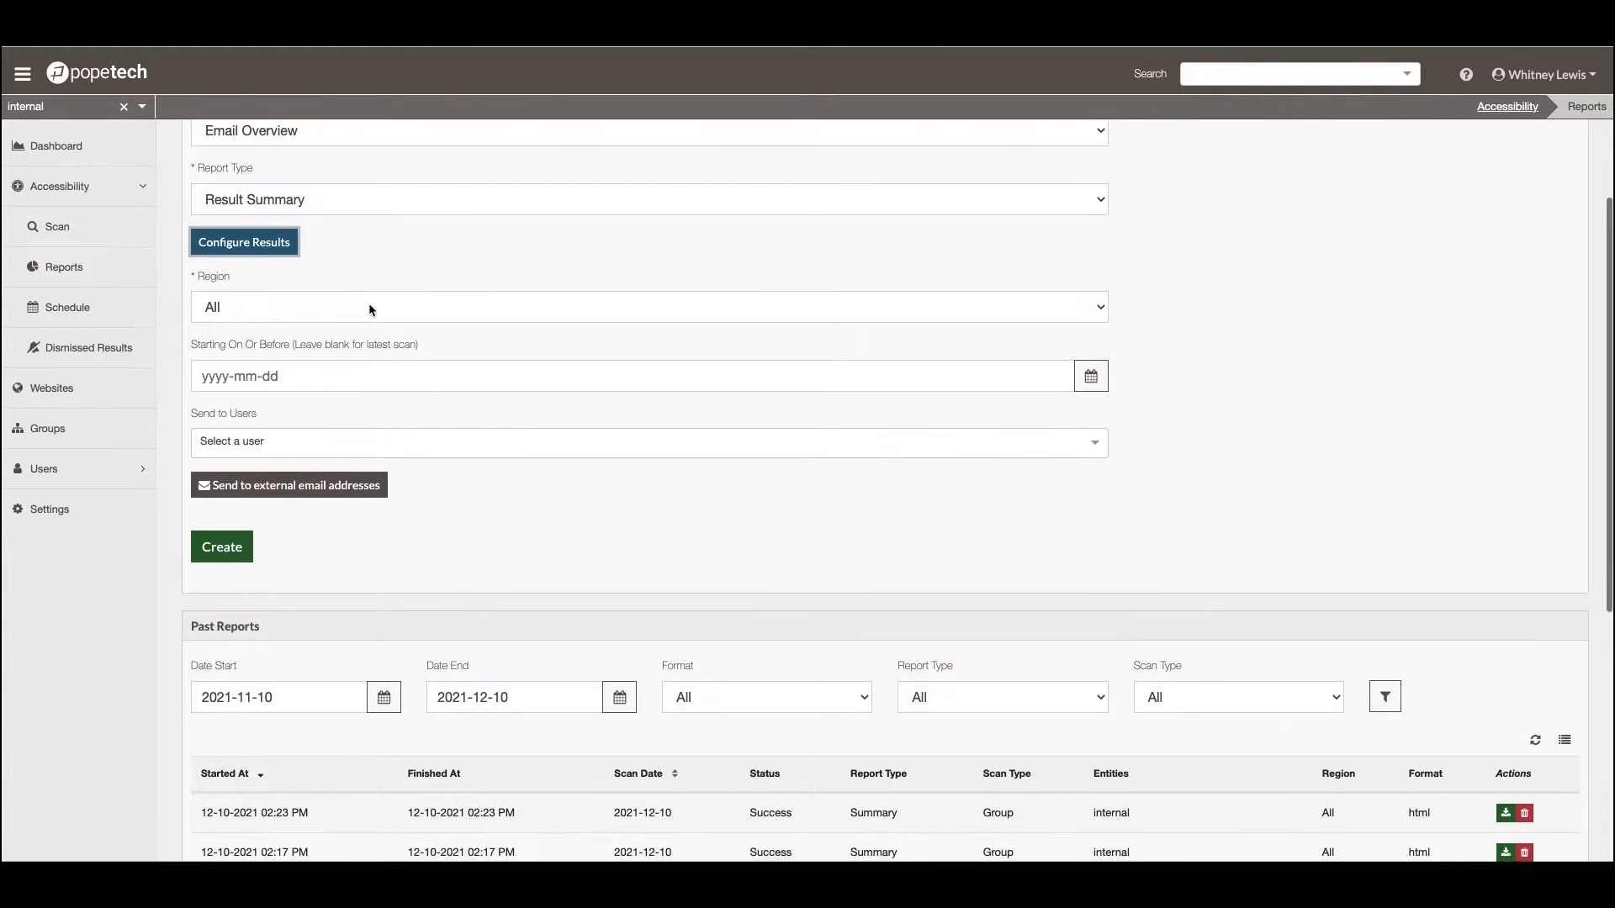
scroll(369, 309, down, 1)
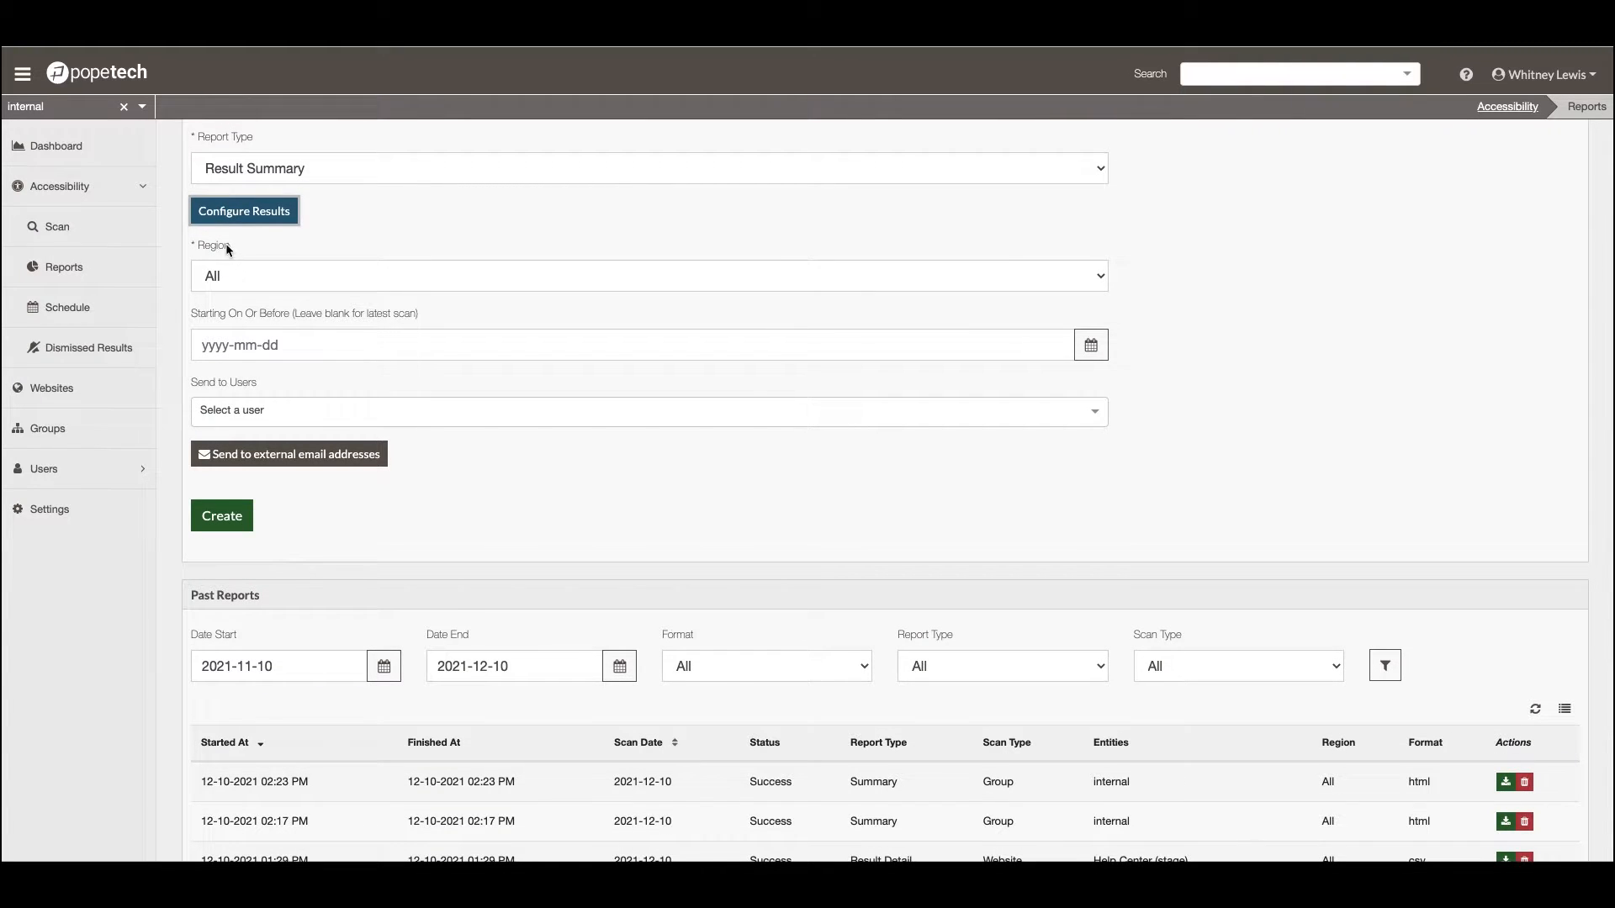
click(414, 276)
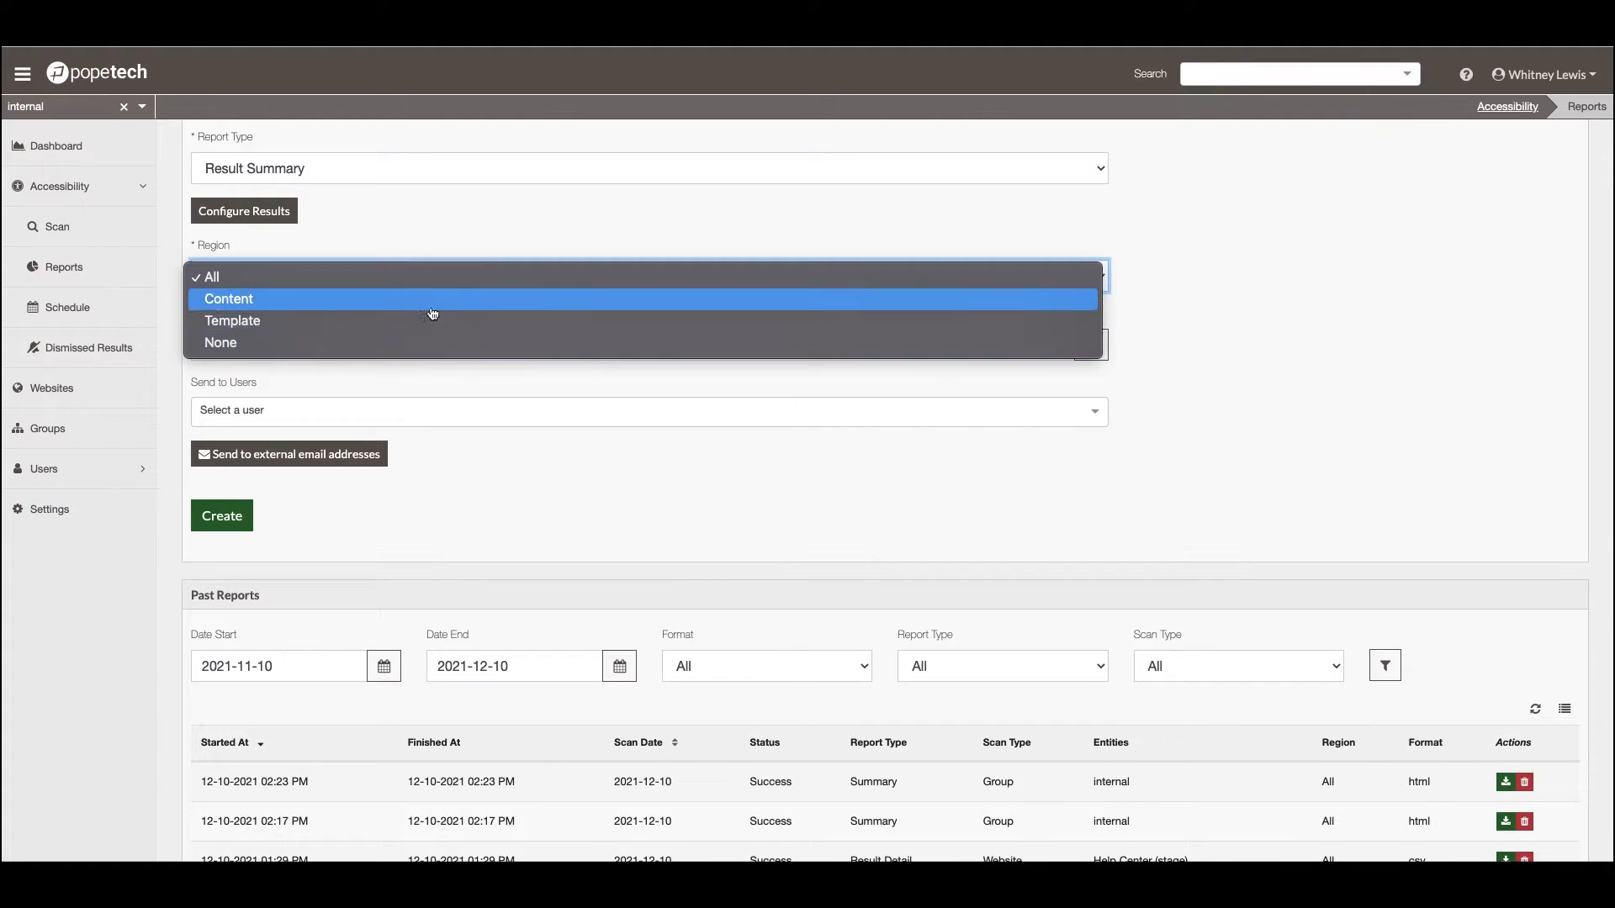
click(460, 246)
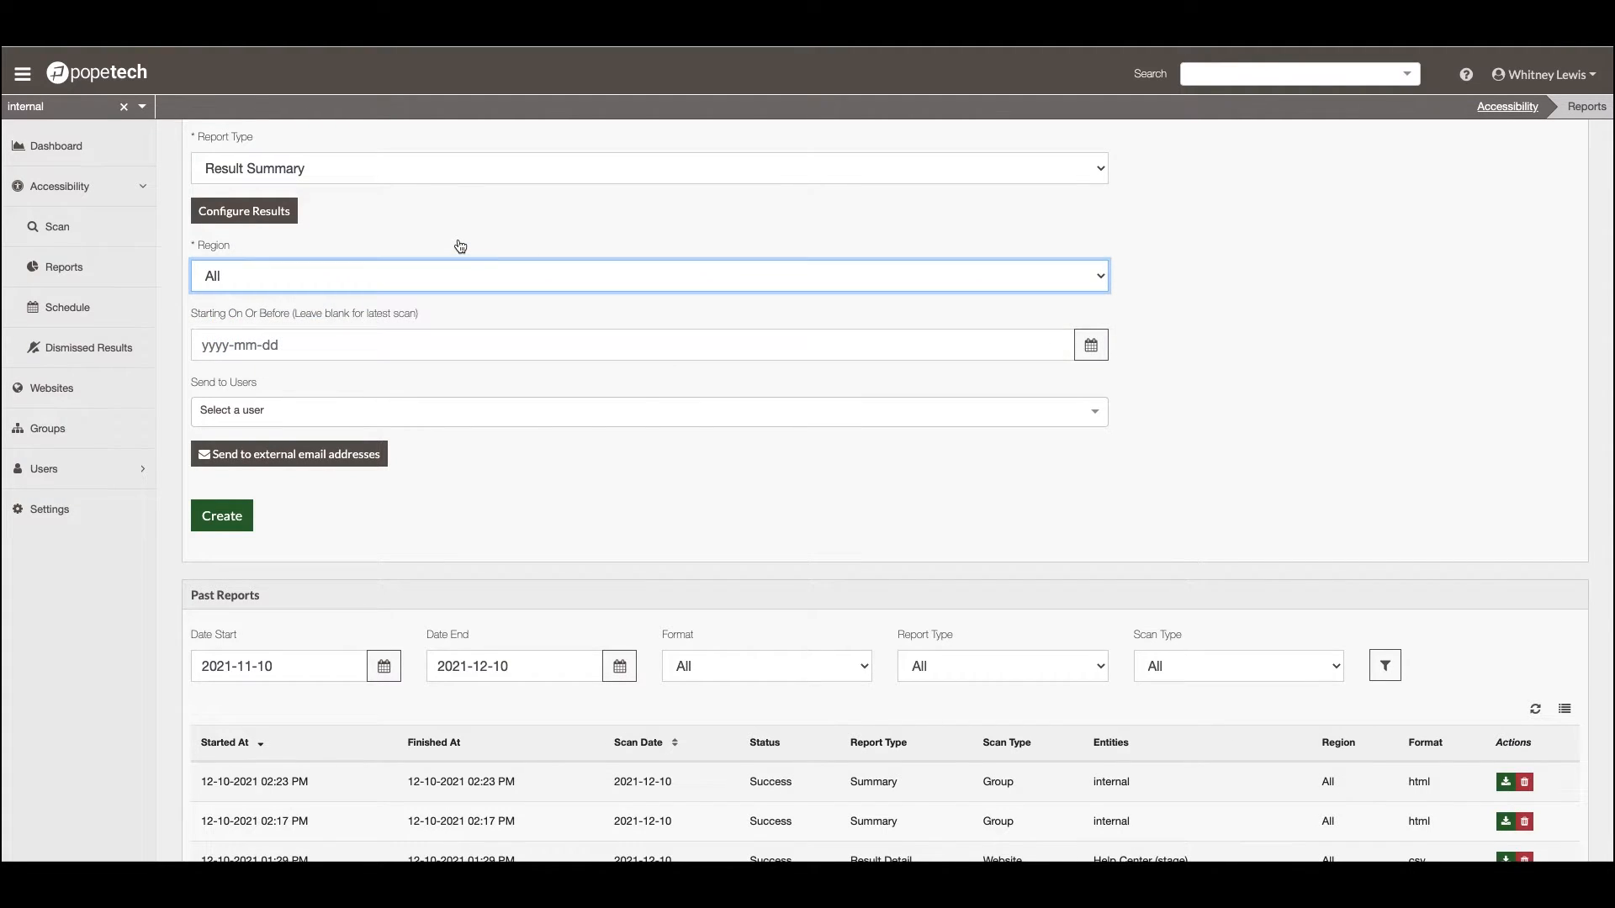
scroll(477, 278, down, 1)
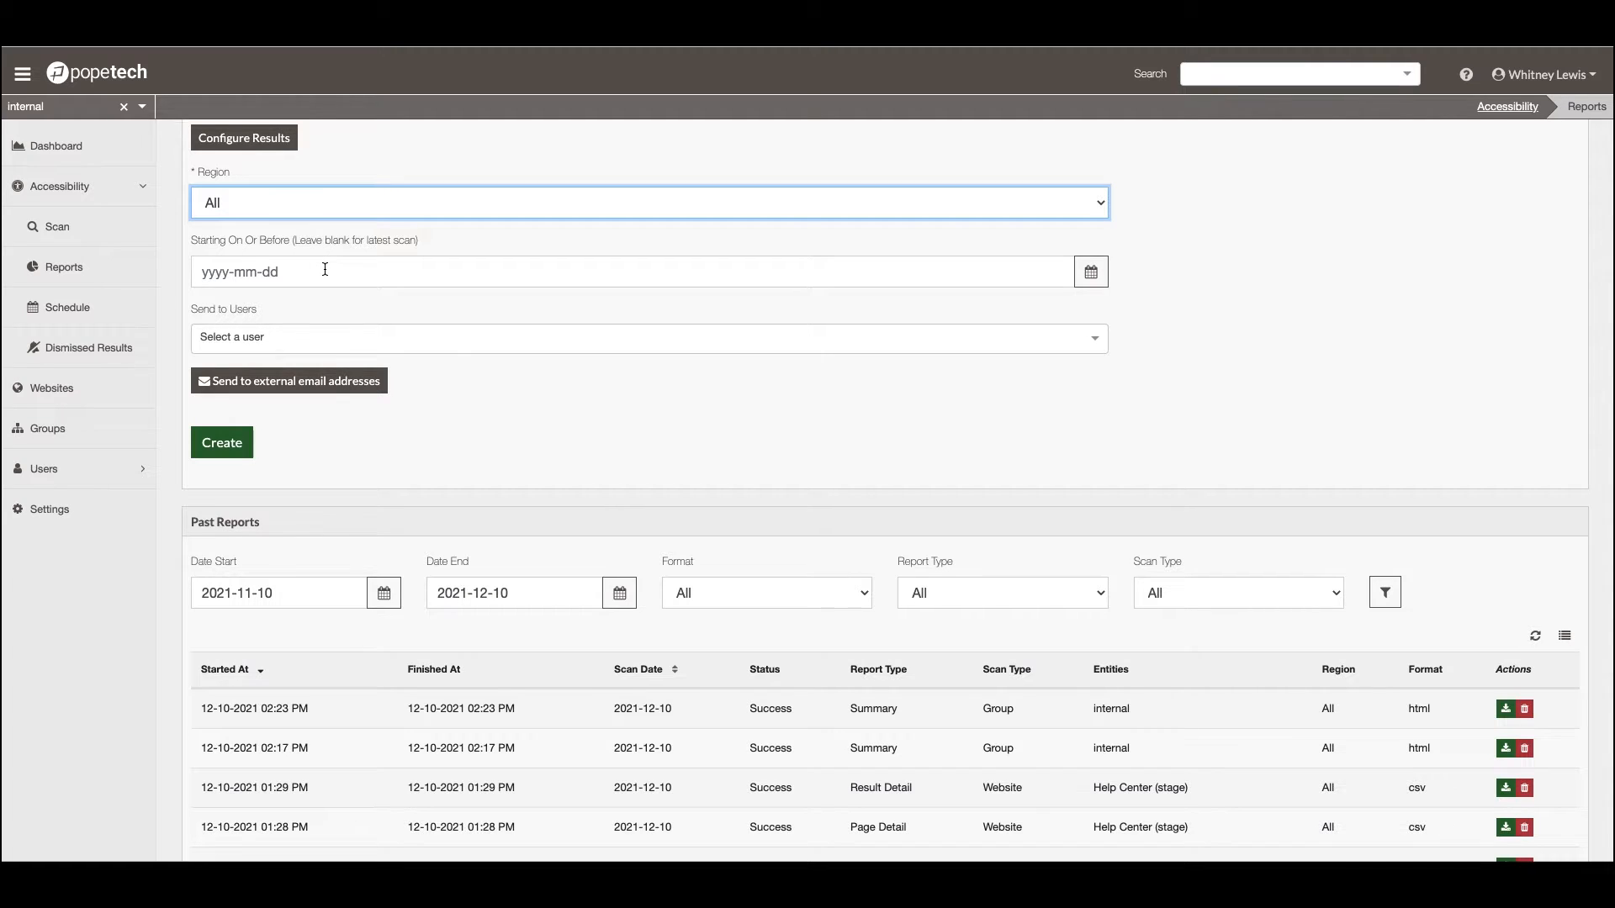
click(1091, 272)
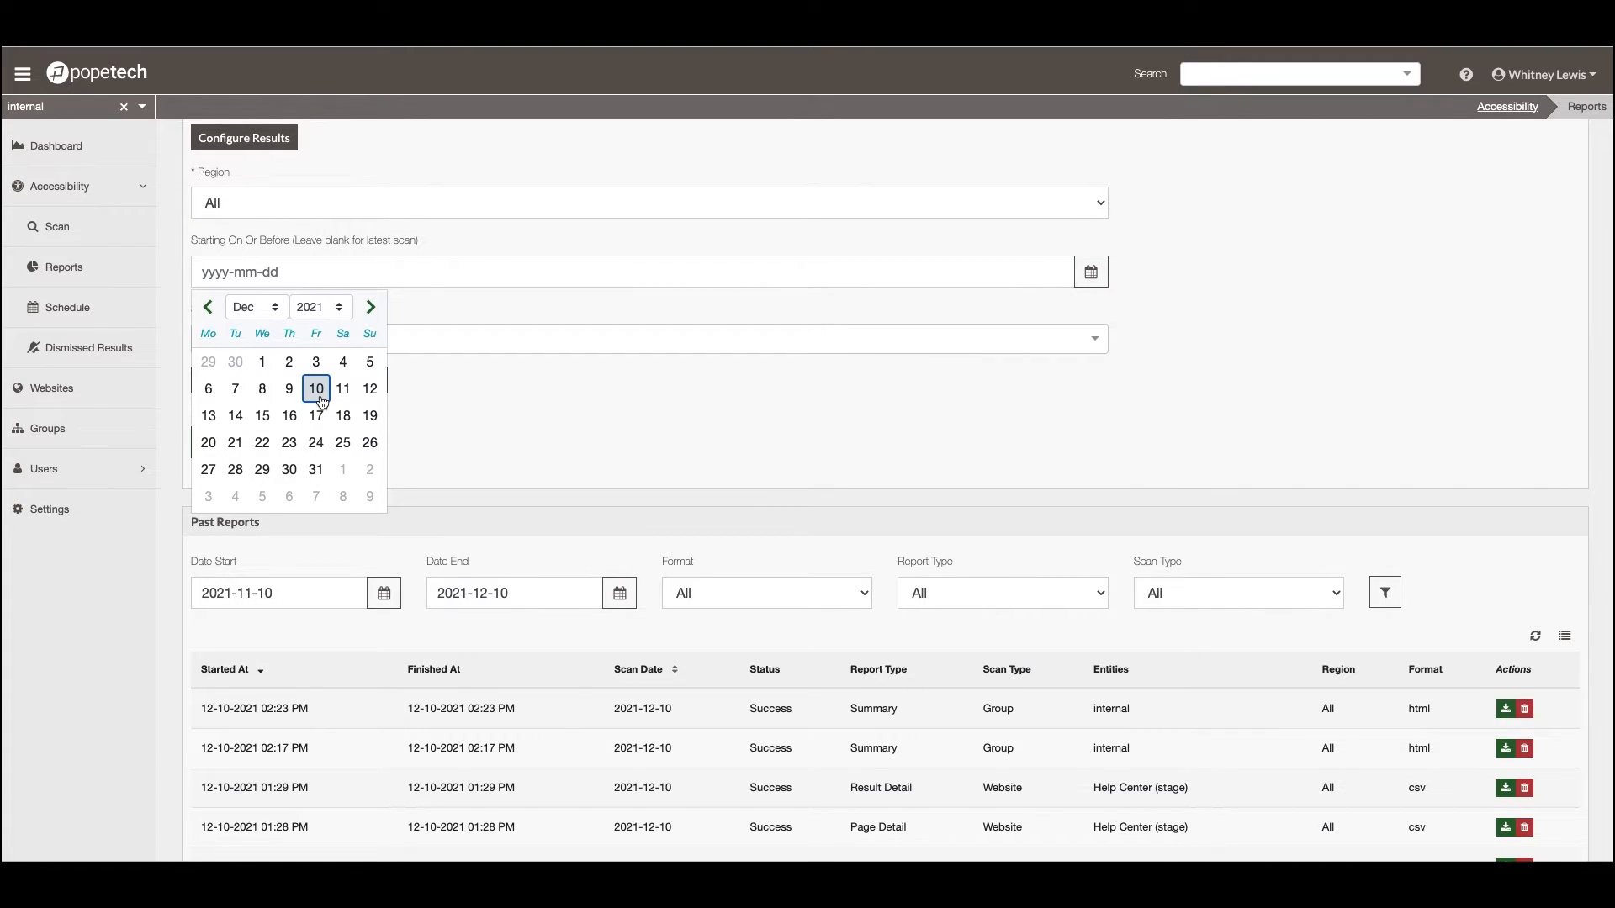
click(445, 234)
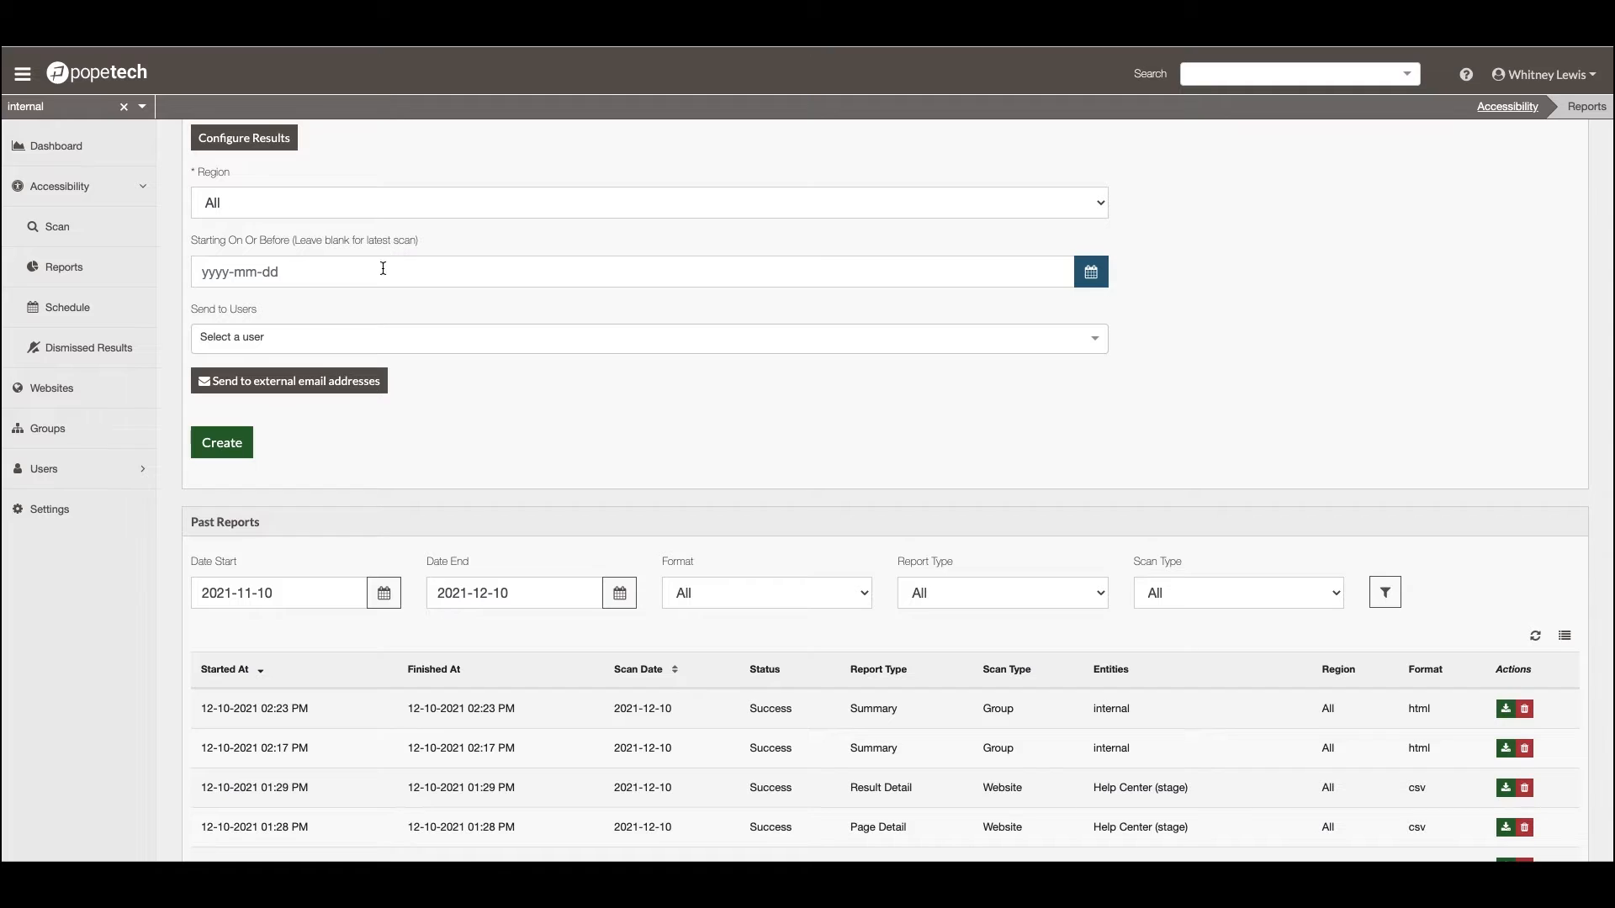
click(351, 273)
Step: Add the available user as a recipient of the report
scroll(354, 276, down, 1)
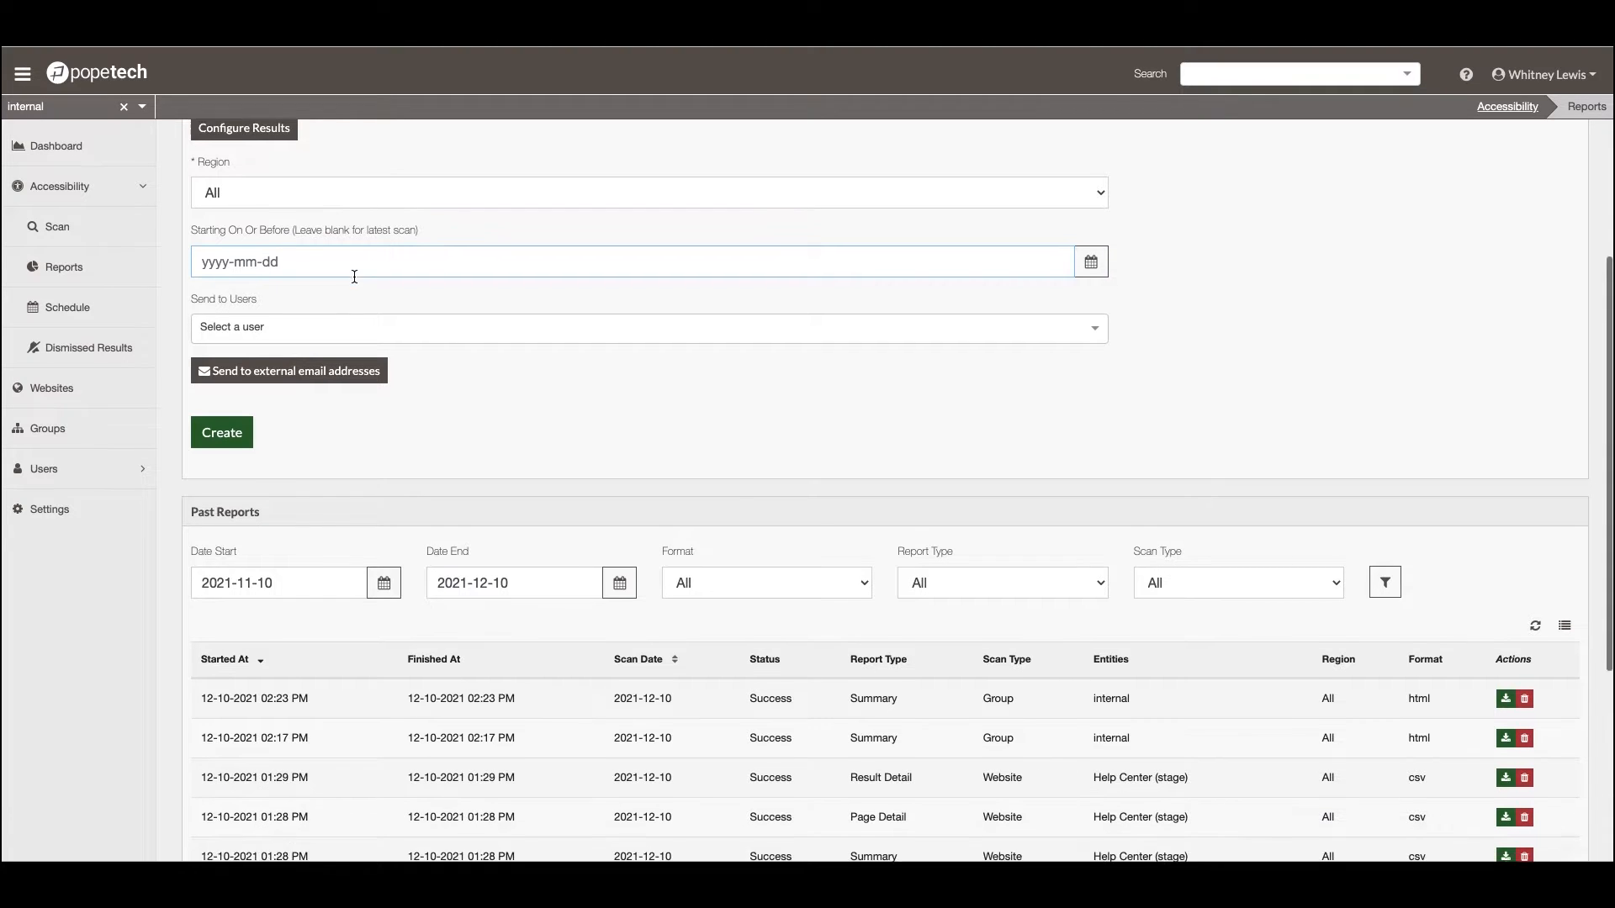
scroll(354, 277, down, 2)
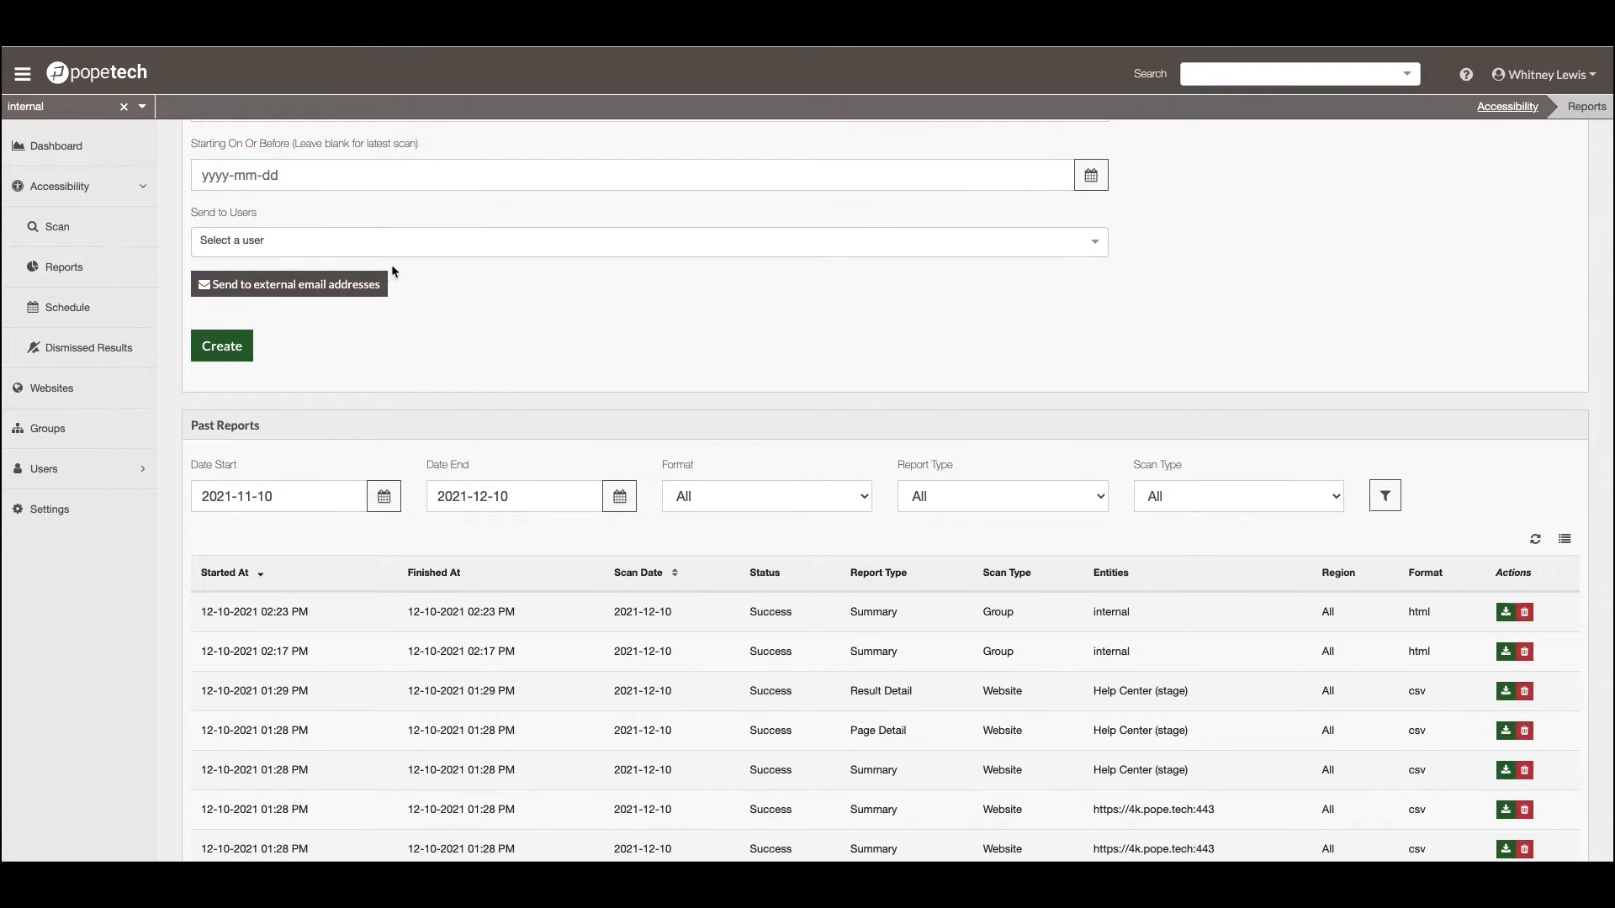
click(346, 241)
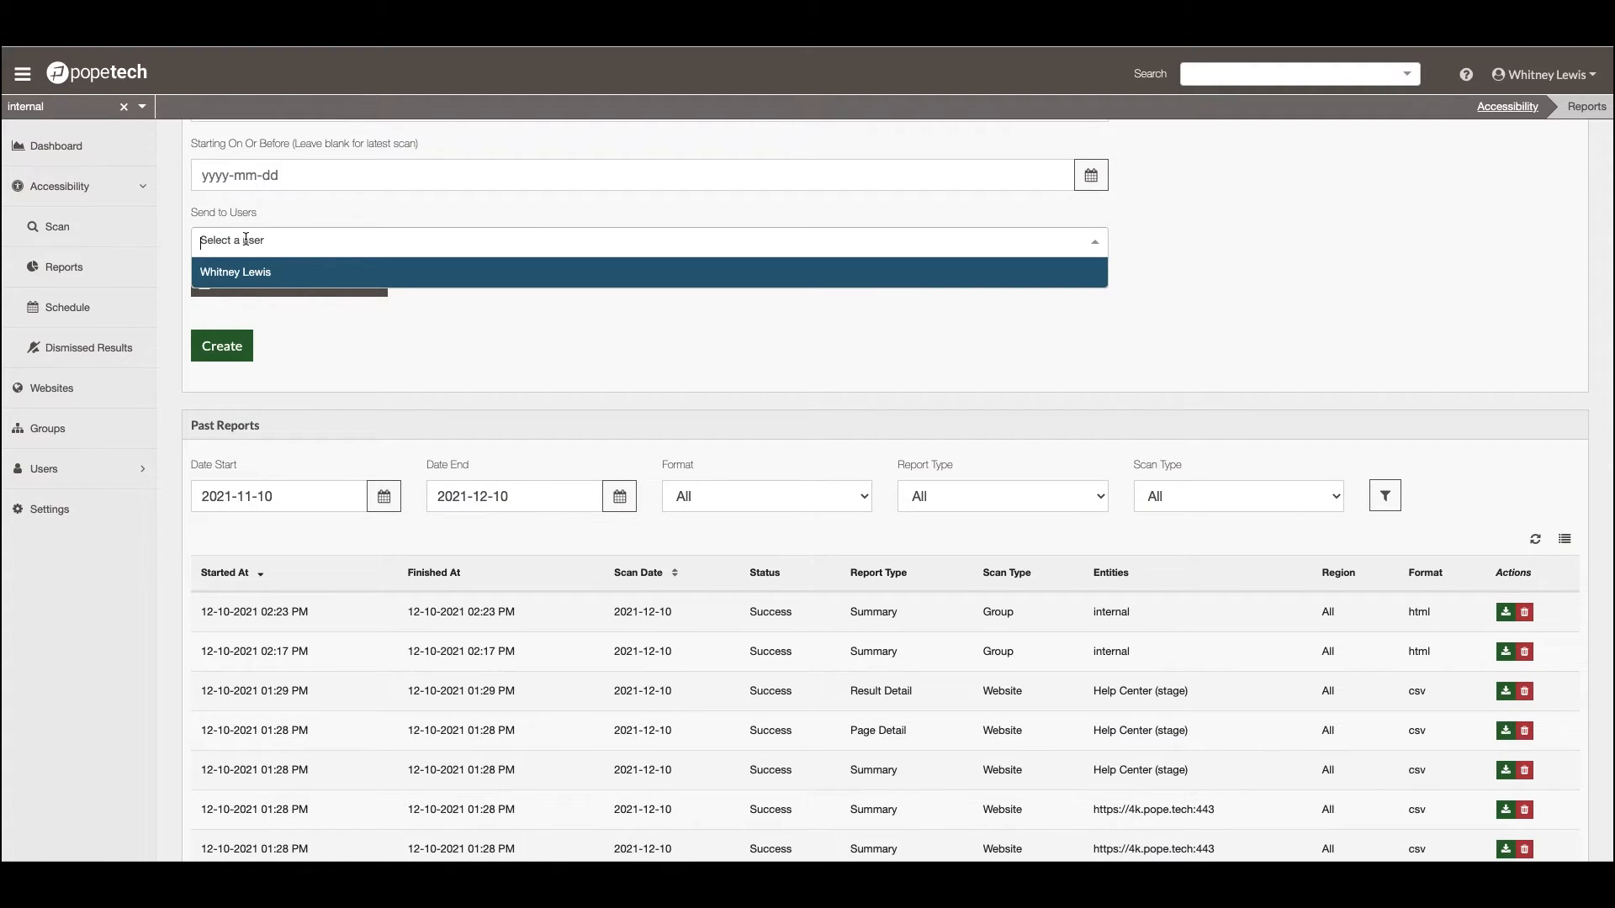
click(252, 278)
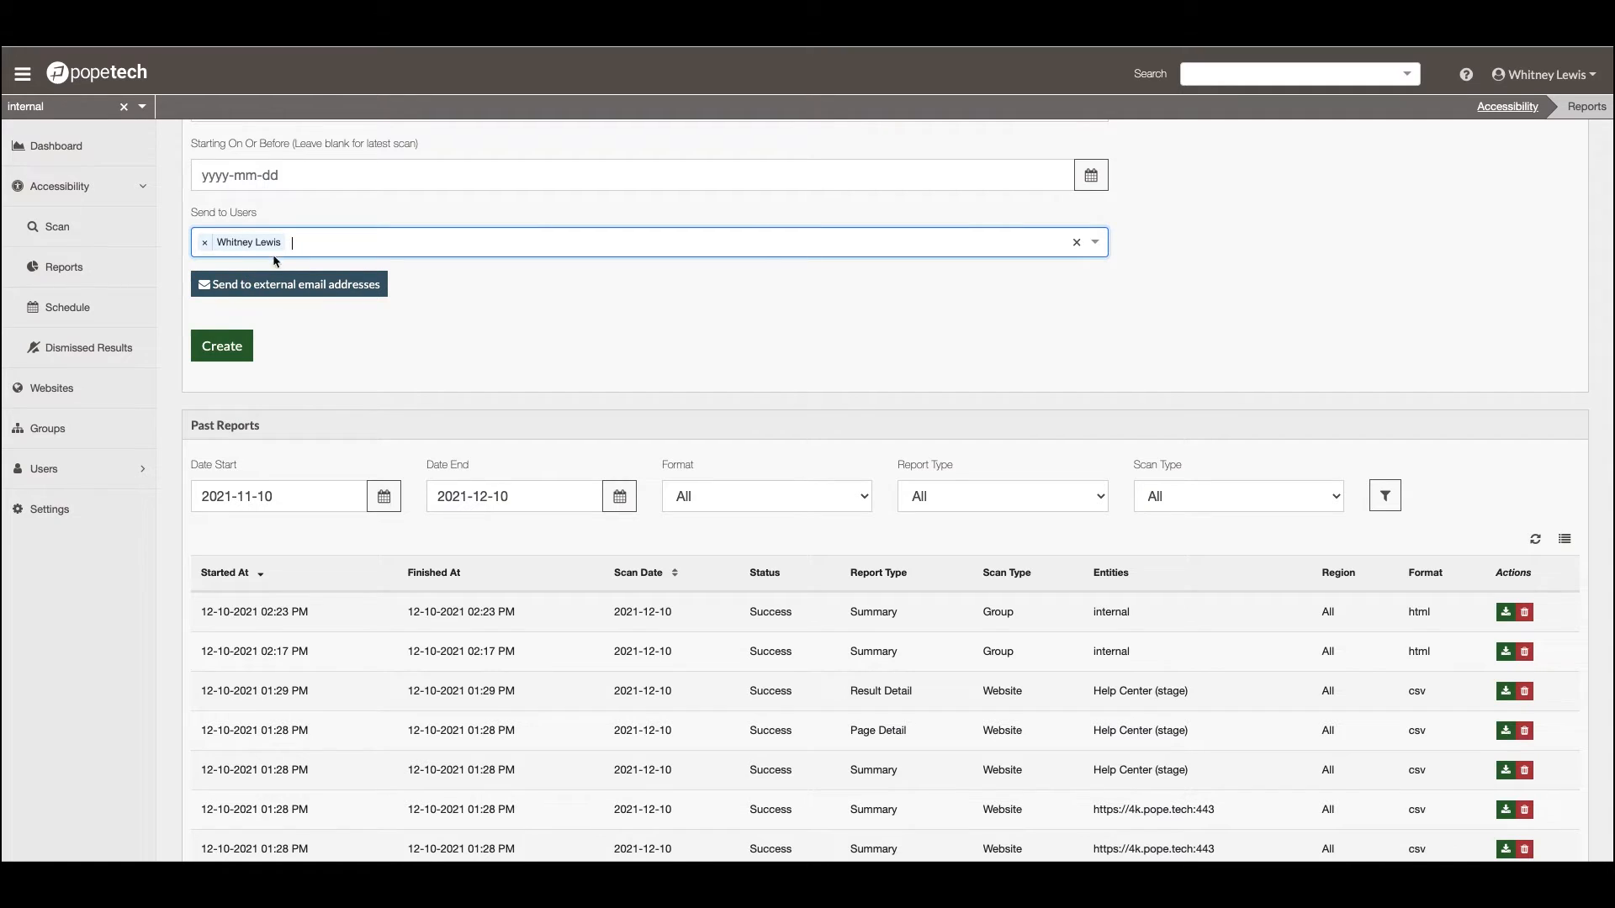
Step: Add an external recipient to the report and fill in the suggested e-mail address
click(311, 293)
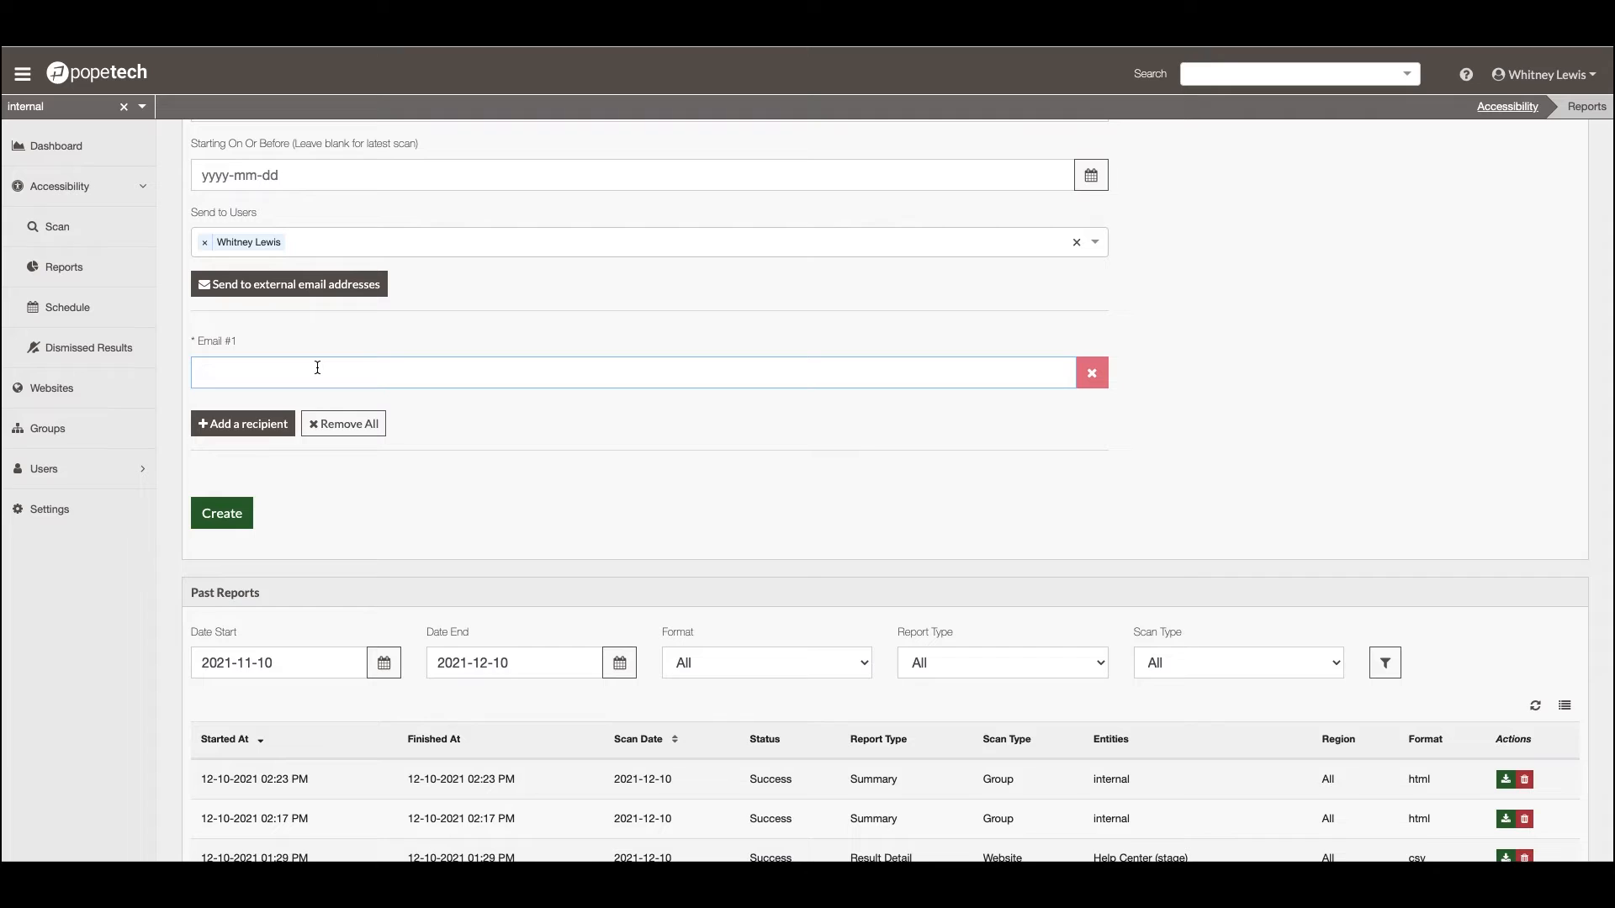
text(email)
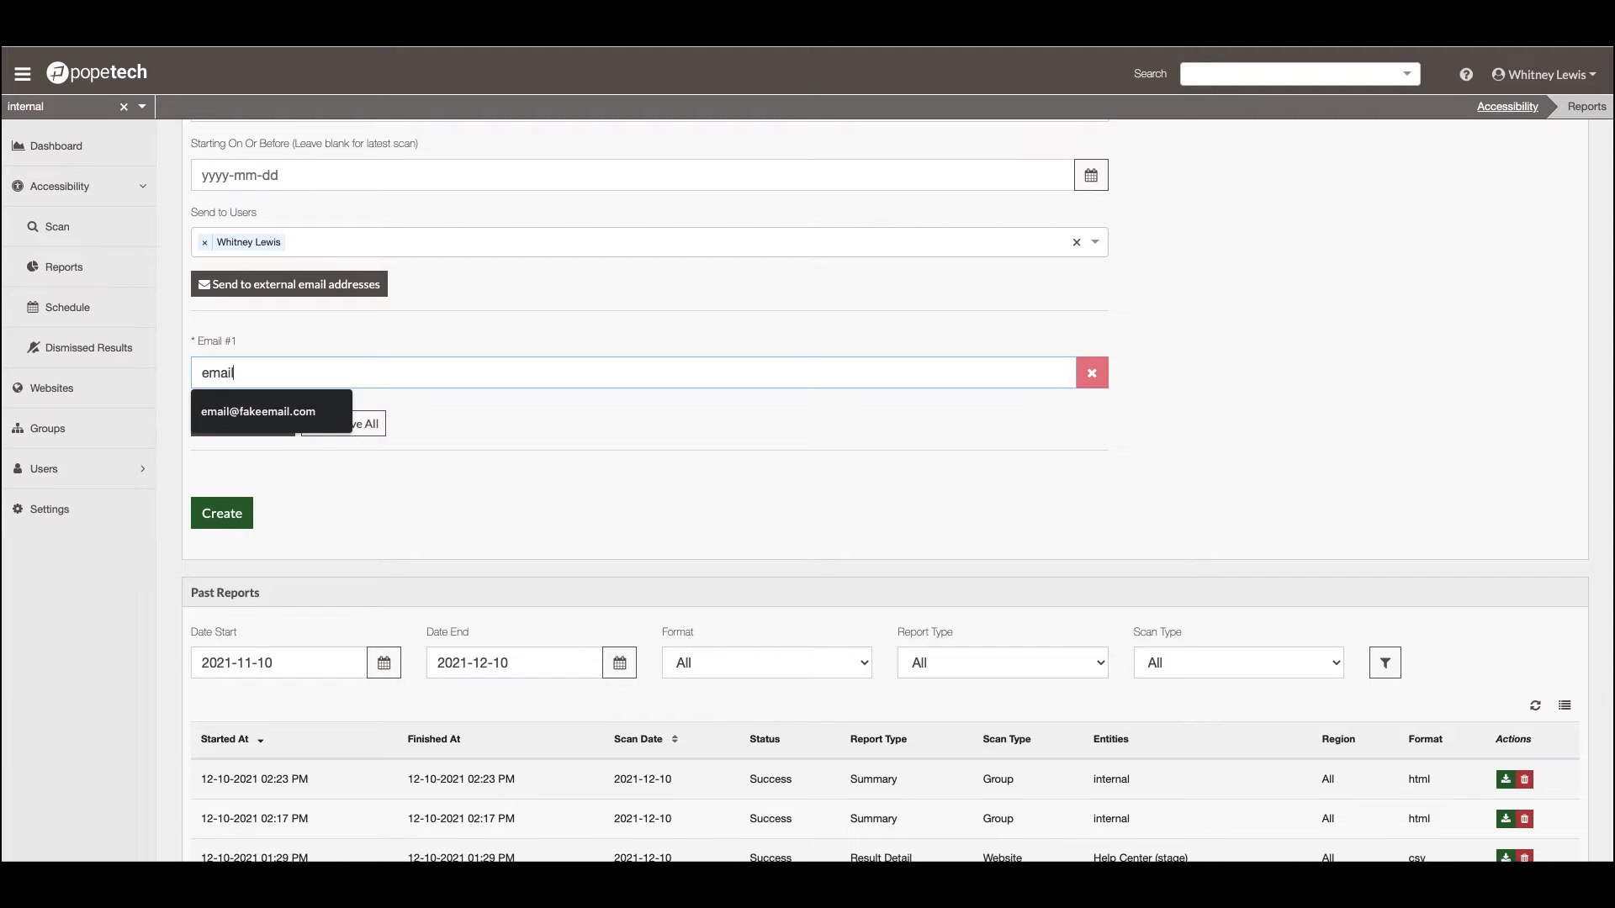
click(311, 414)
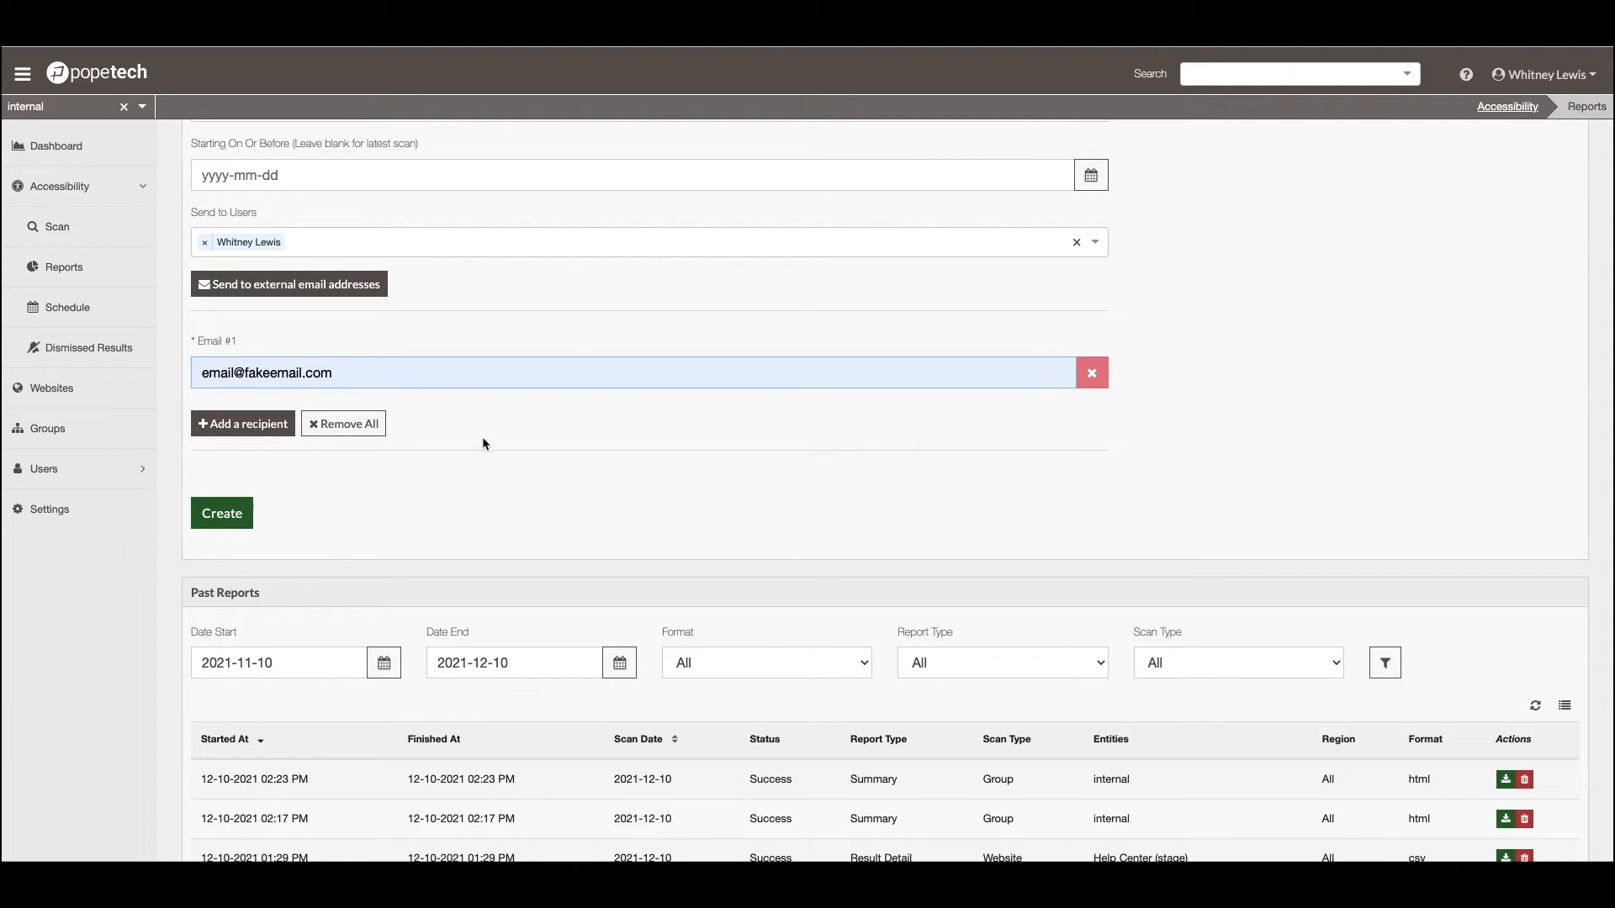
Step: Create the report and refresh the past reports list to check its status
scroll(406, 508, down, 1)
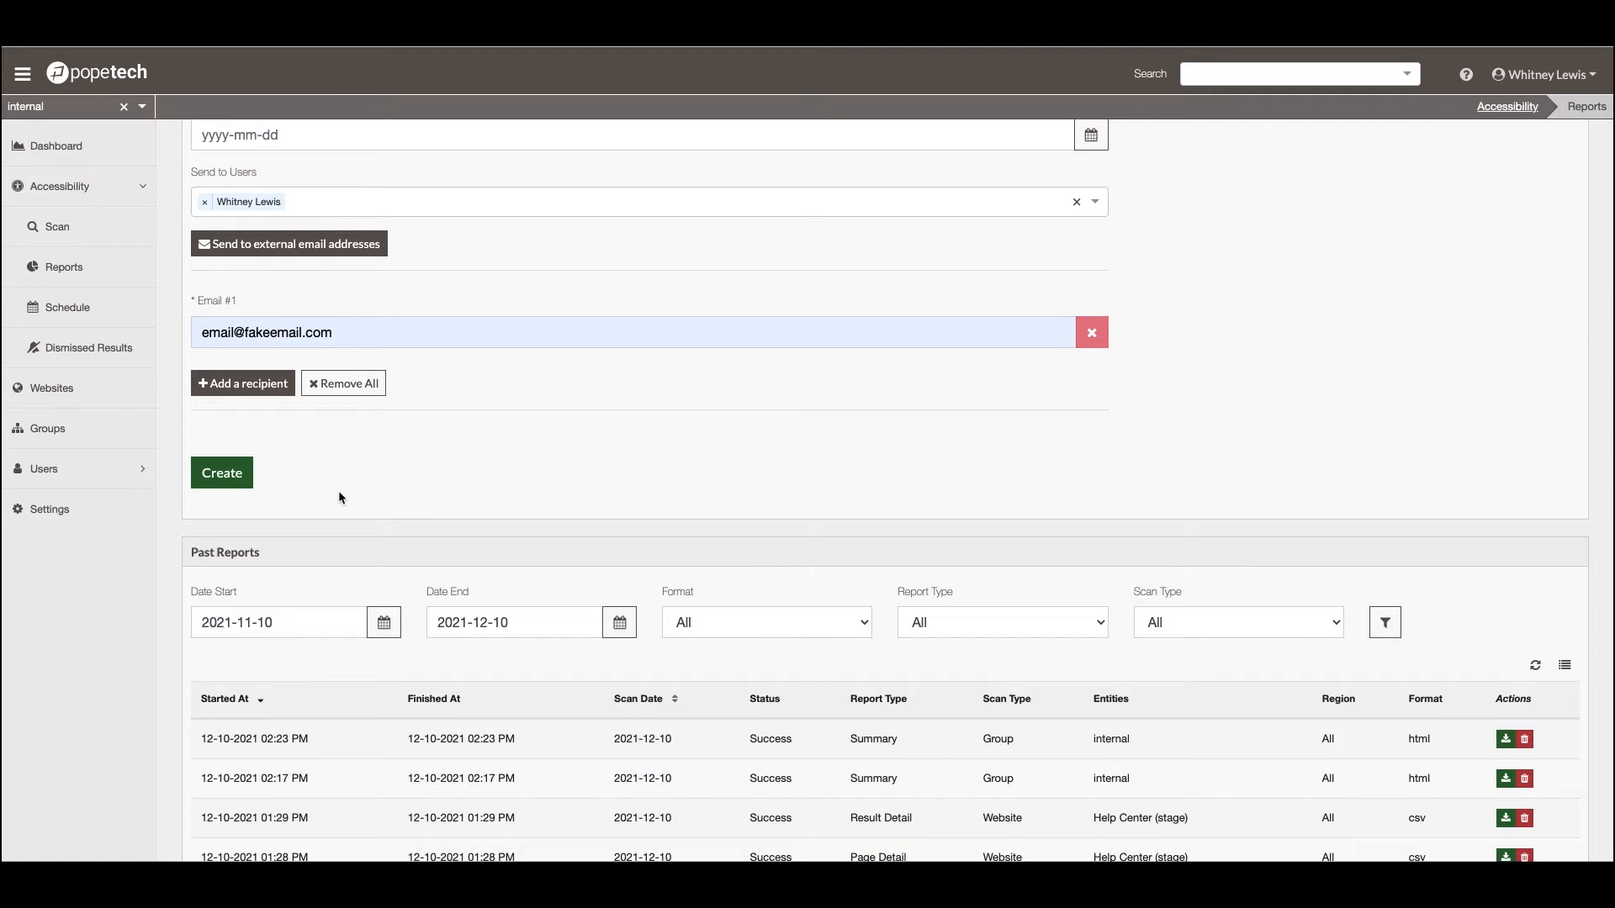
click(238, 486)
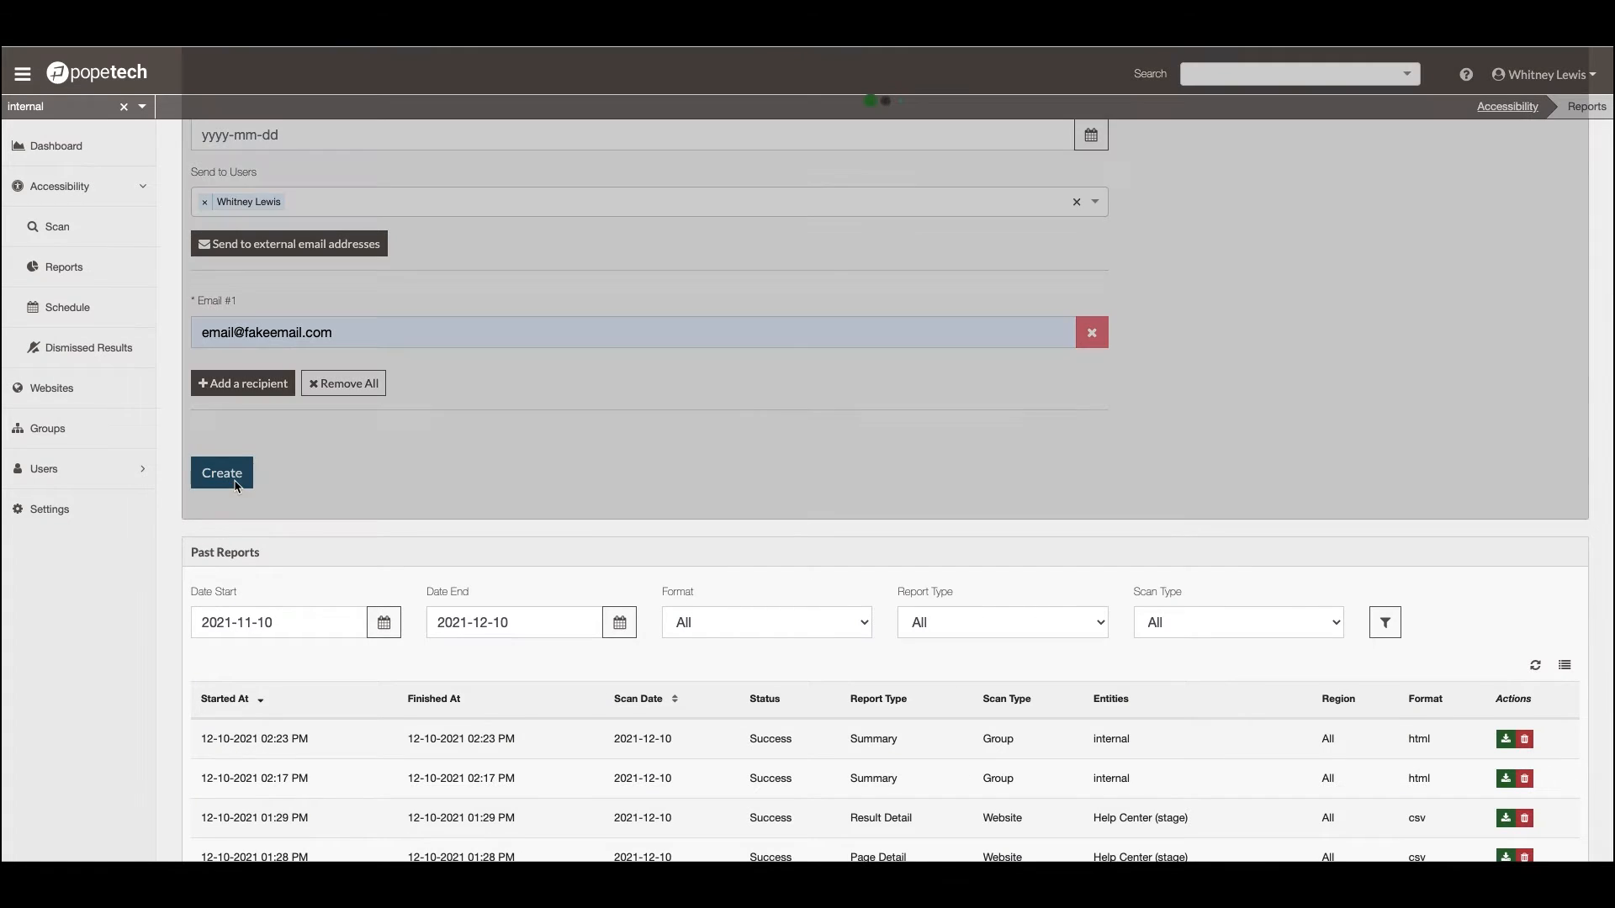
scroll(452, 482, down, 5)
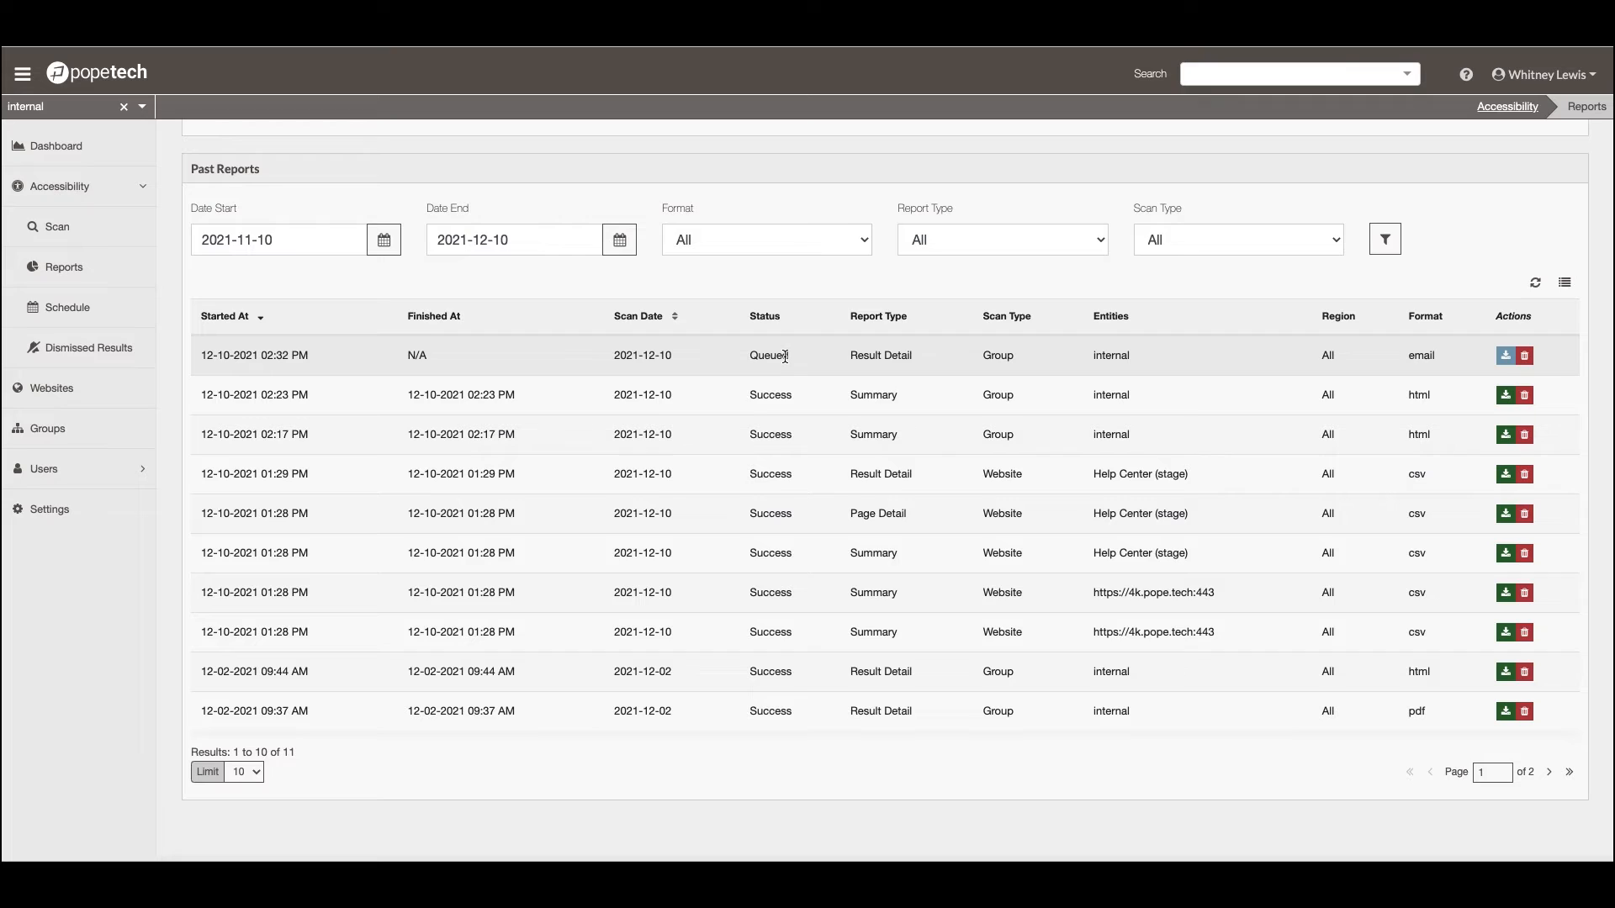
click(1535, 284)
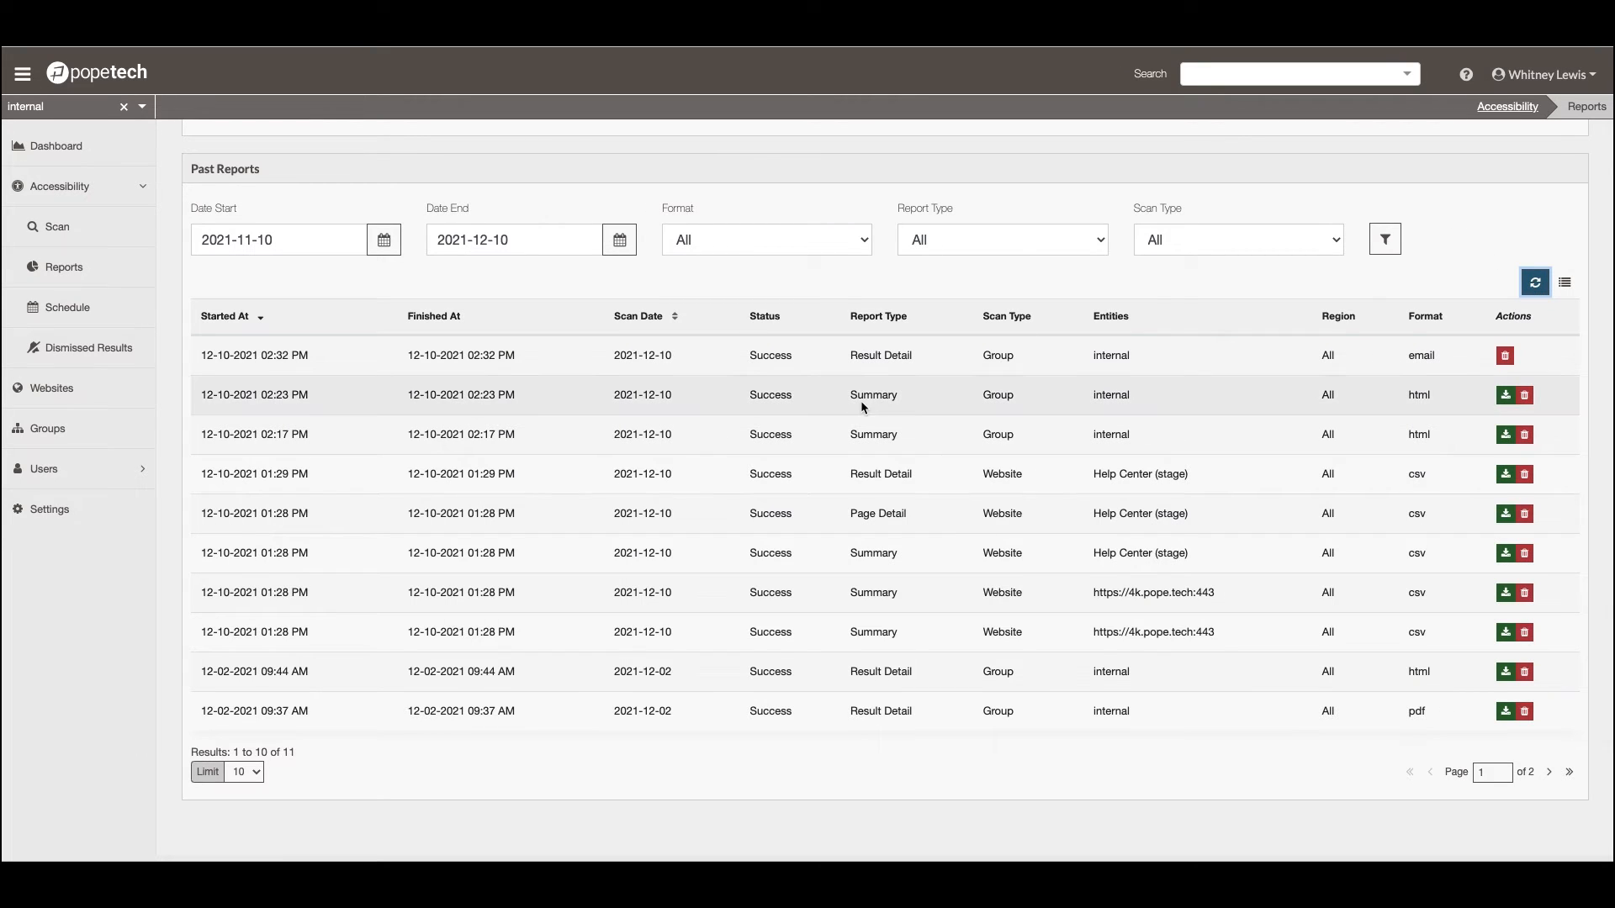